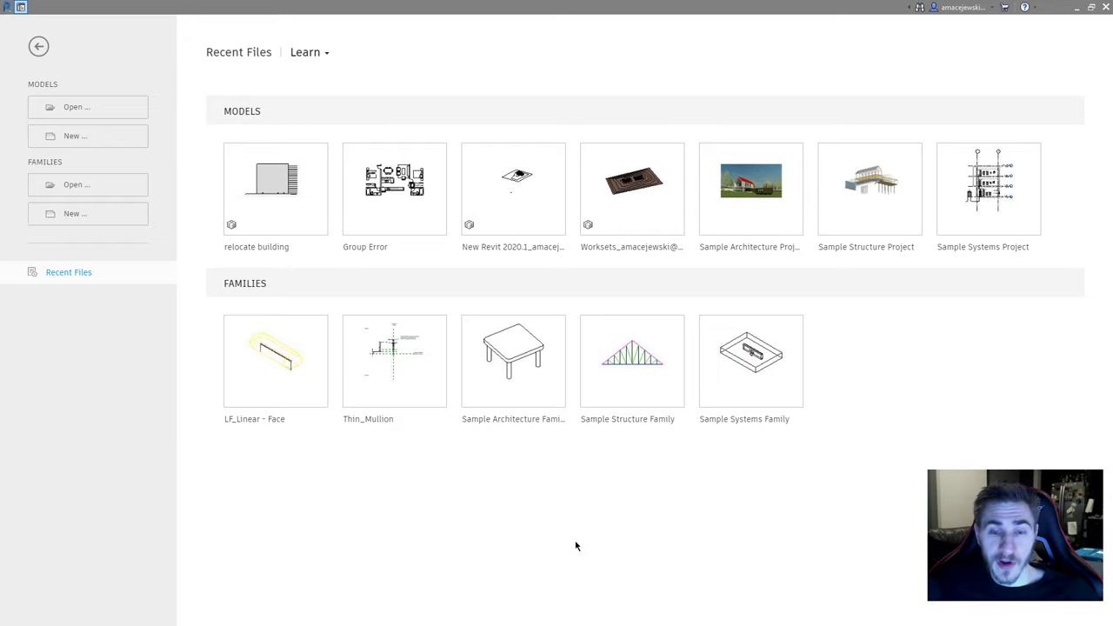
Create a new family from the Generic Model.rft template
click(85, 217)
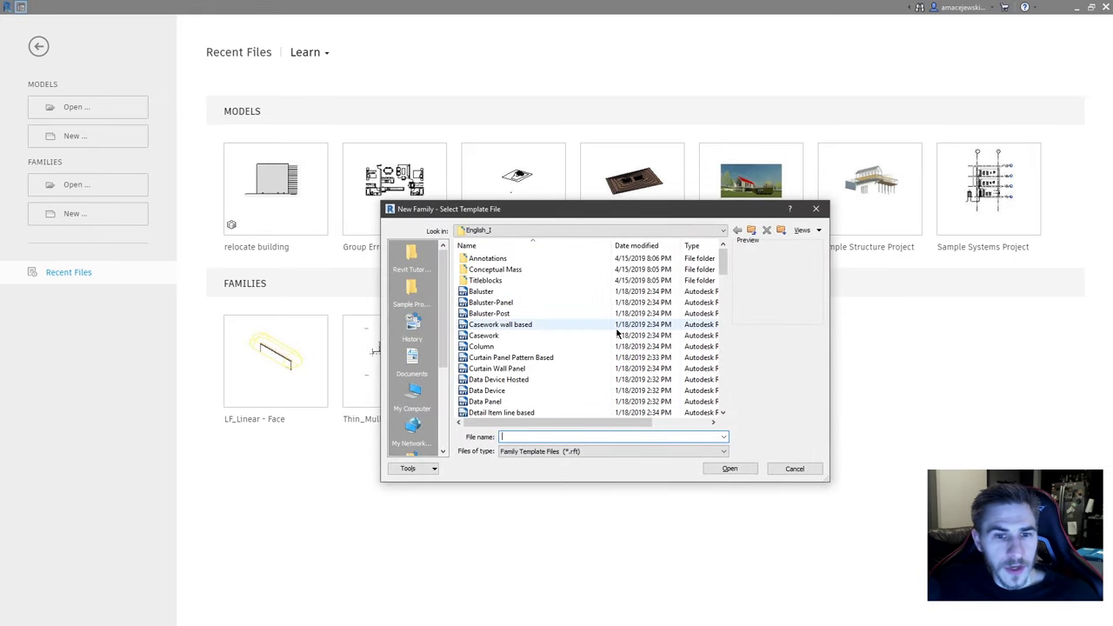
scroll(549, 339, down, 7)
scroll(557, 330, down, 3)
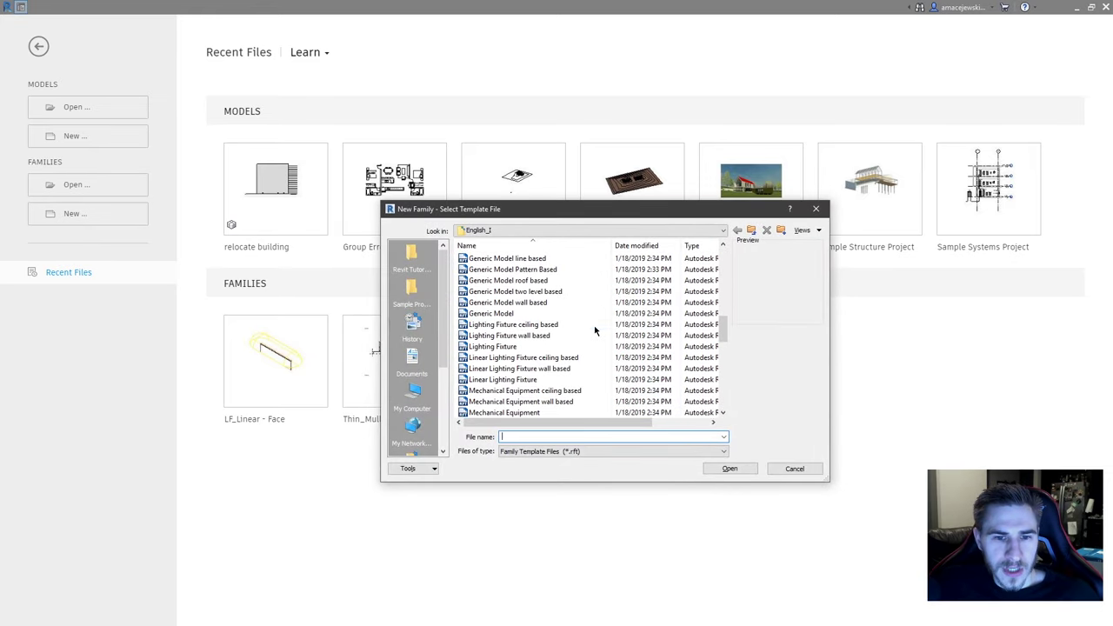
click(502, 315)
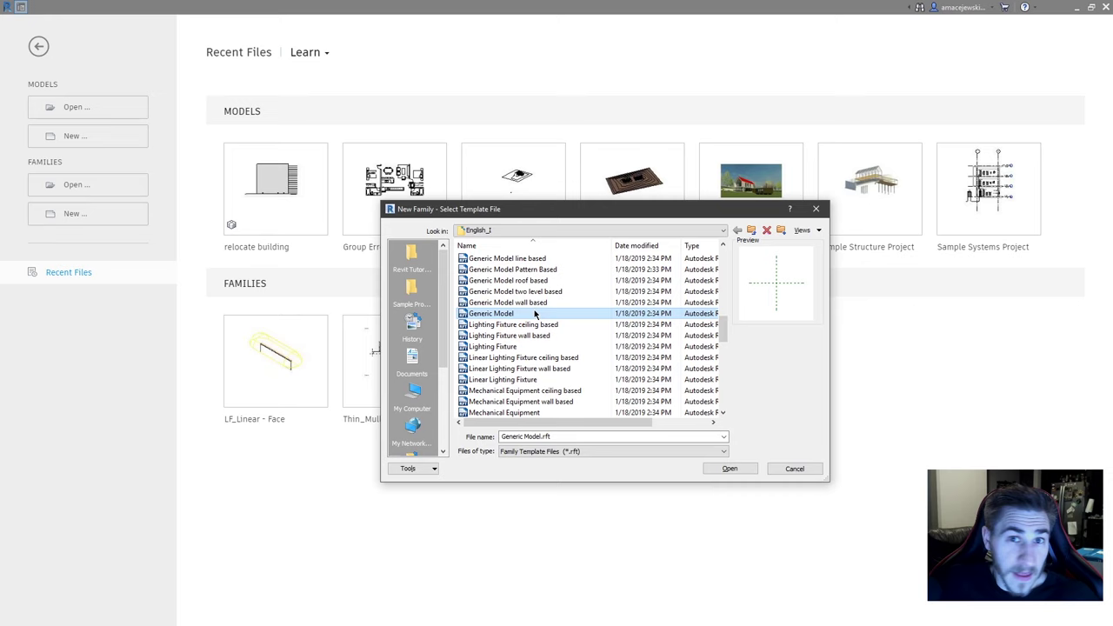
click(730, 470)
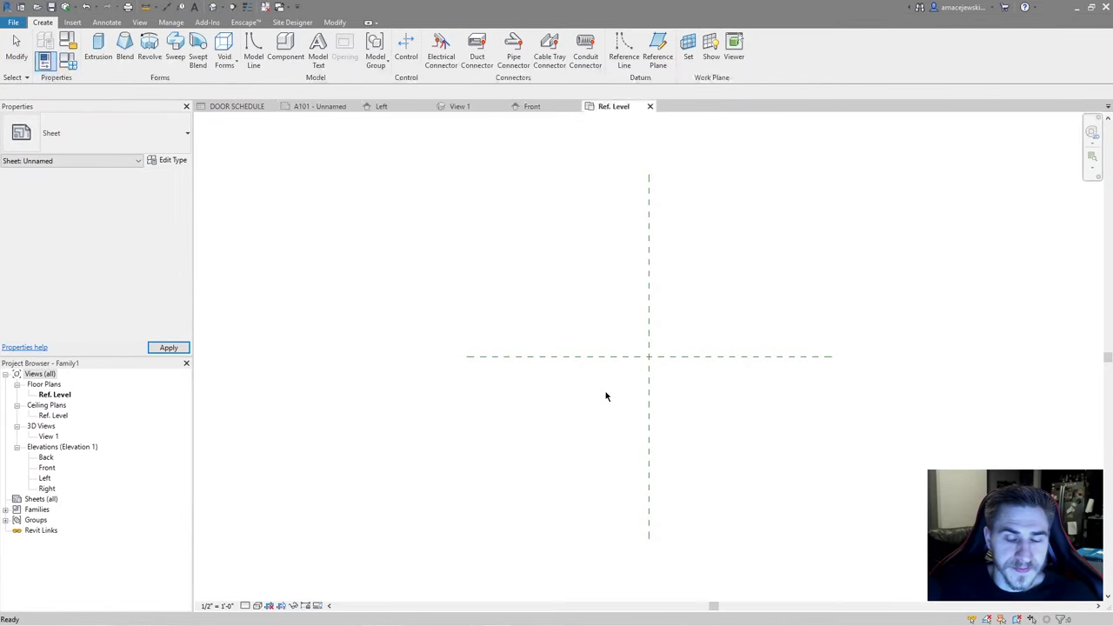
middle_drag(700, 343, 636, 333)
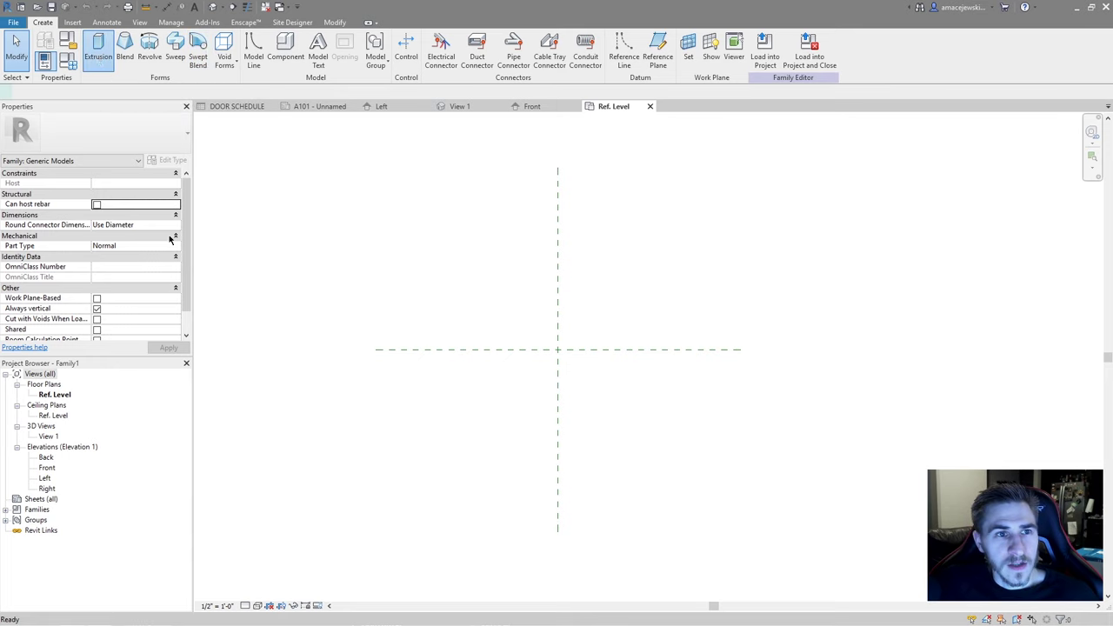
Start a solid extrusion and draw a closed nine-line stepped, sloped outline around the reference planes
click(98, 48)
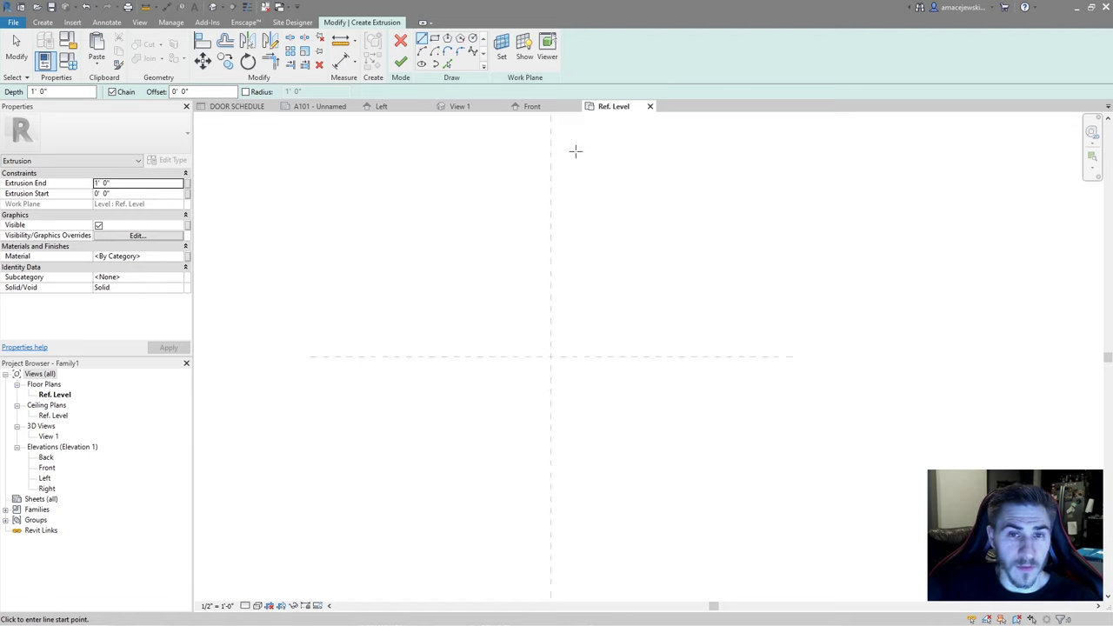
click(459, 356)
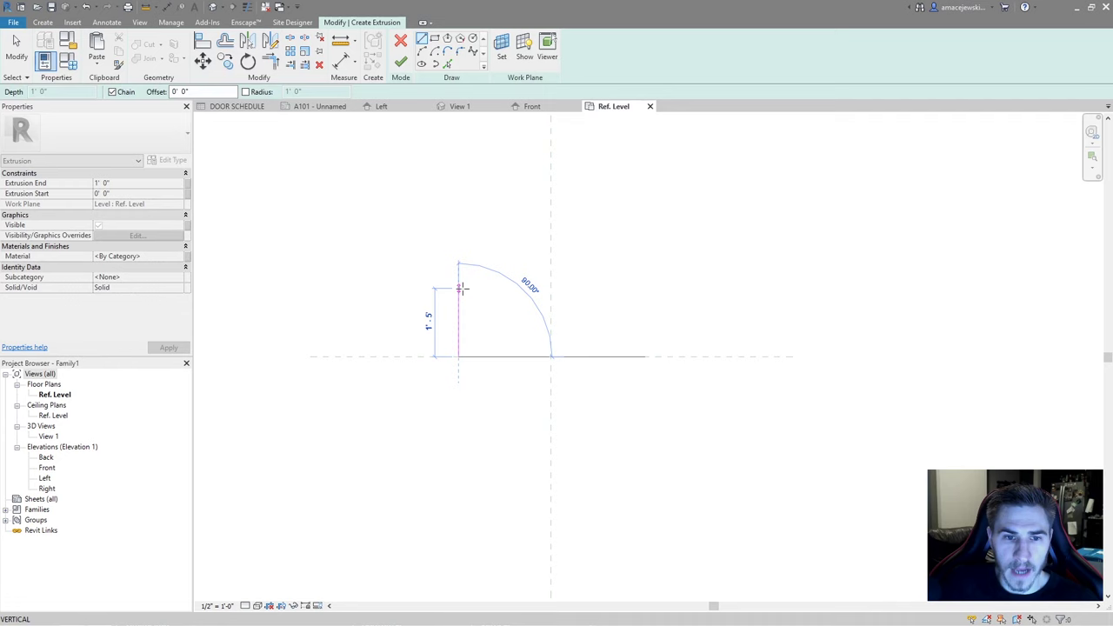
click(459, 304)
click(519, 304)
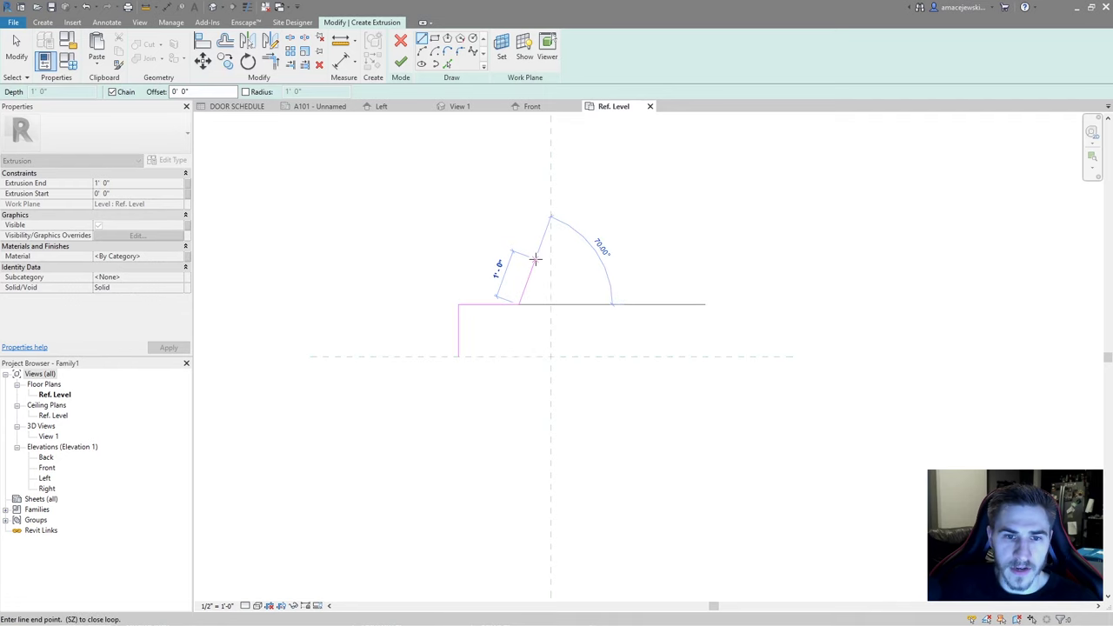
click(519, 260)
click(631, 225)
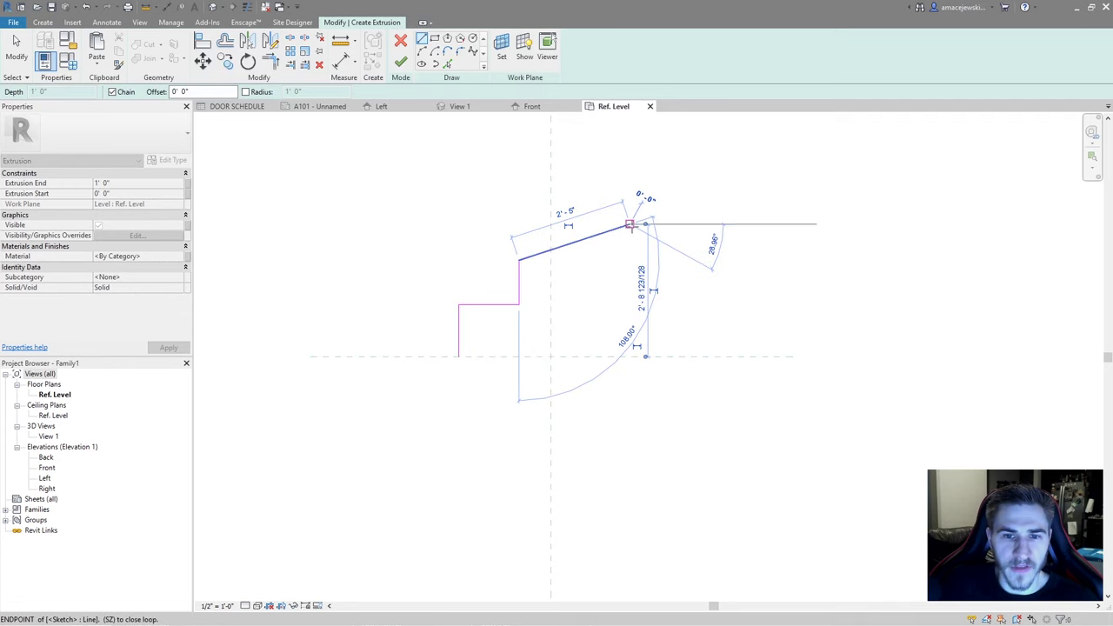
click(713, 307)
click(707, 424)
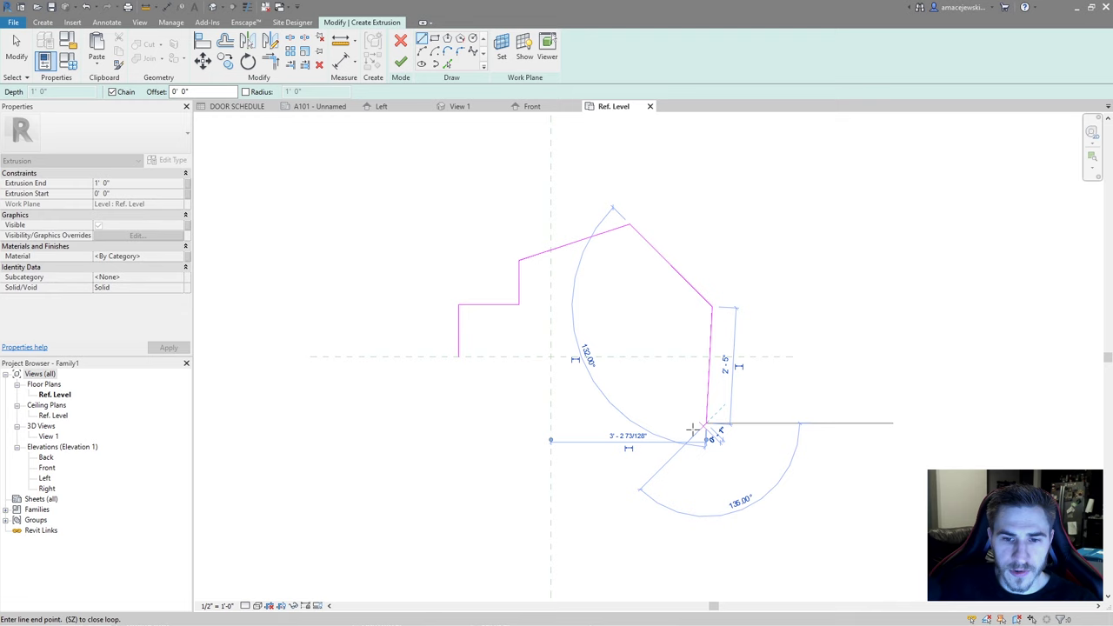
click(610, 478)
click(609, 357)
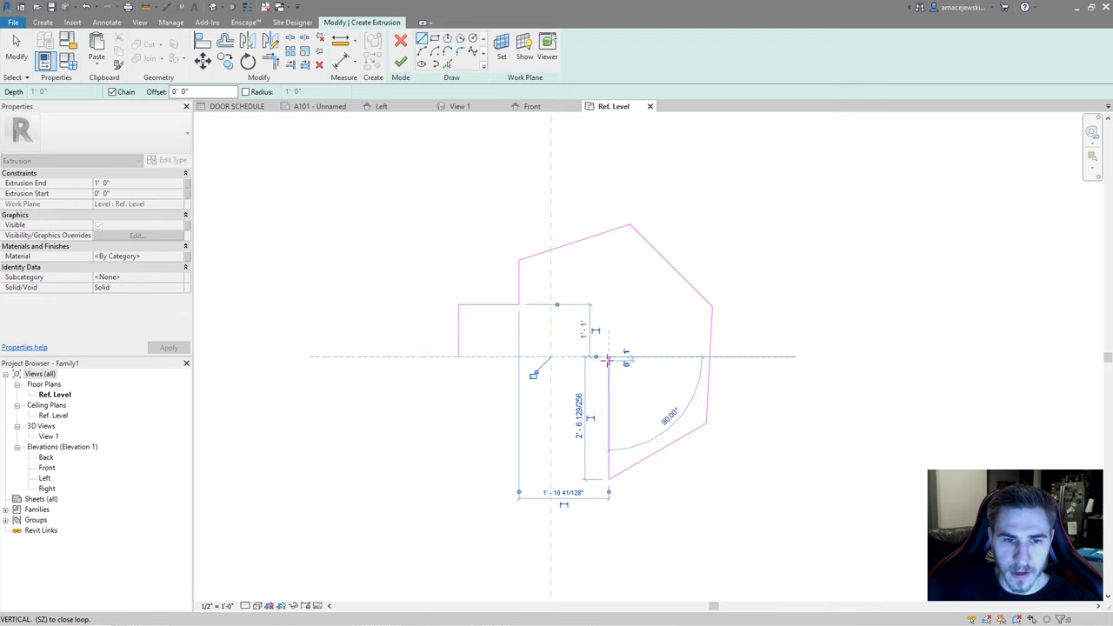
click(464, 357)
scroll(676, 405, down, 2)
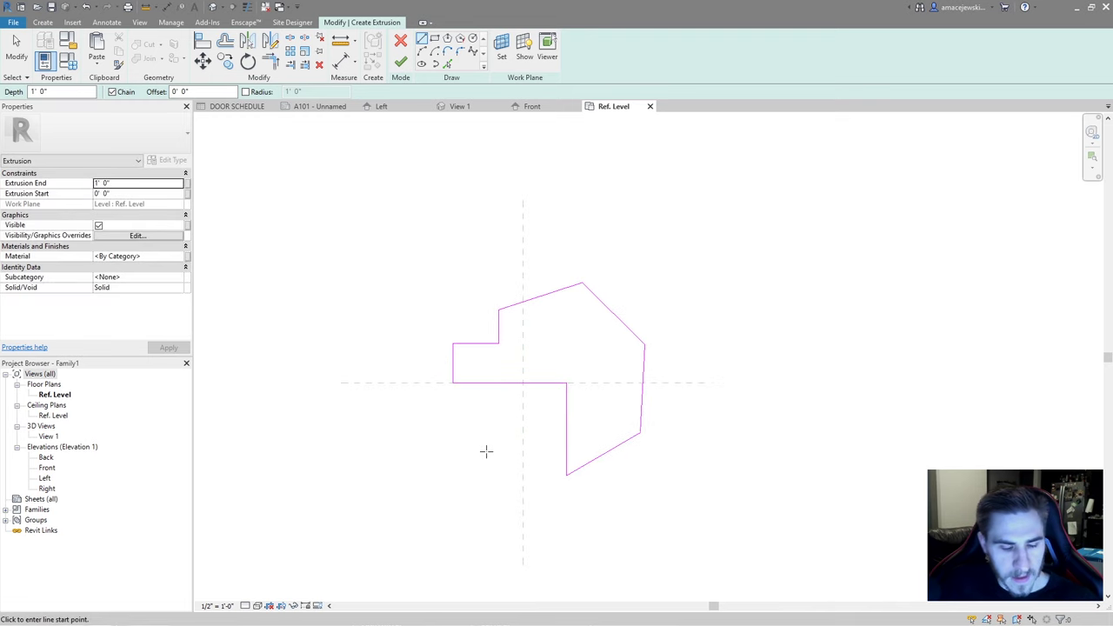
Exit the Line tool and Tab-select all nine connected outline lines
key(Escape)
key(Escape)
middle_drag(550, 379, 566, 361)
middle_drag(585, 406, 601, 390)
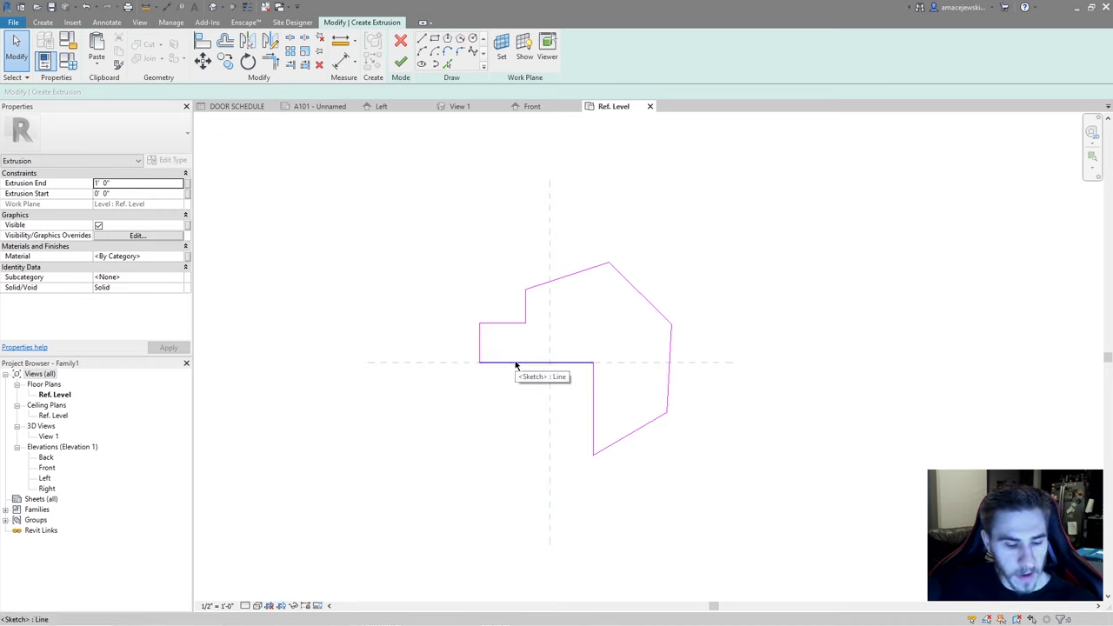
key(Tab)
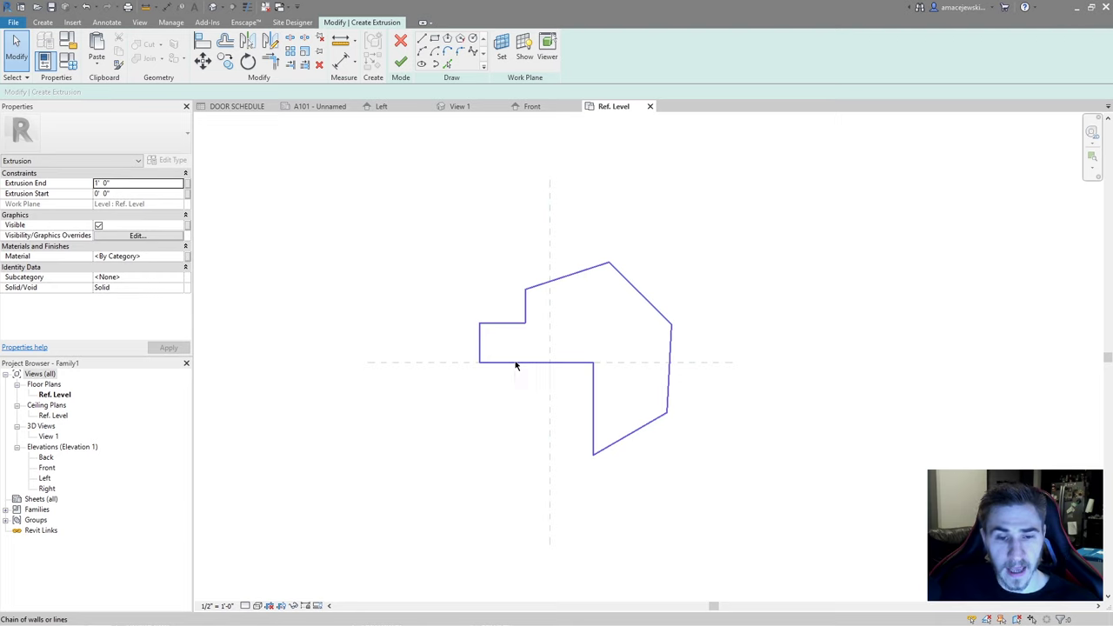
click(516, 366)
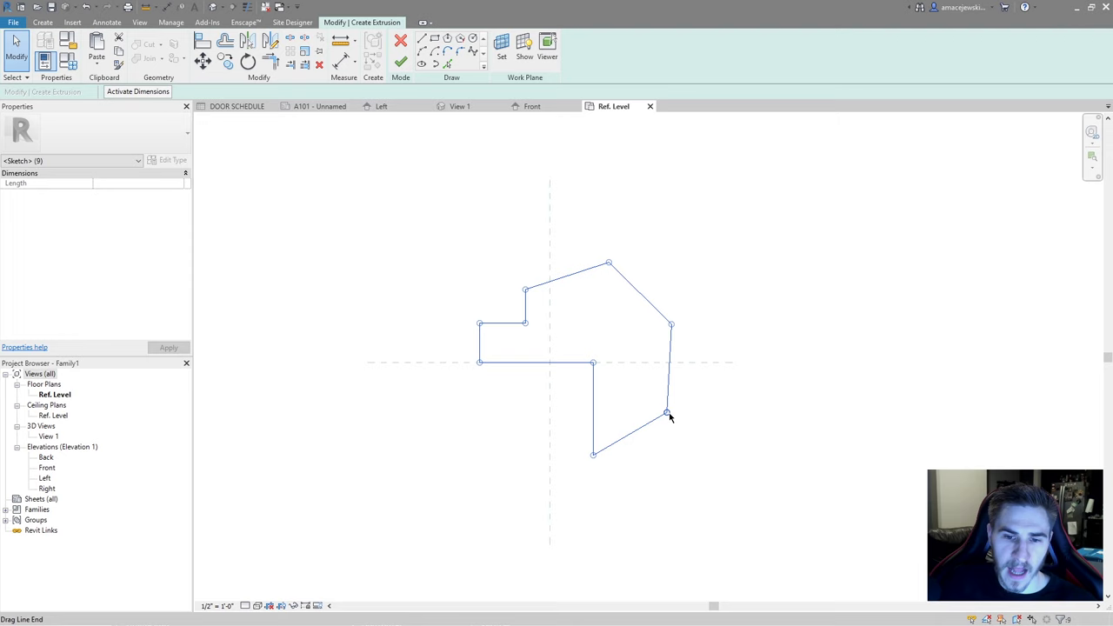
scroll(609, 266, up, 3)
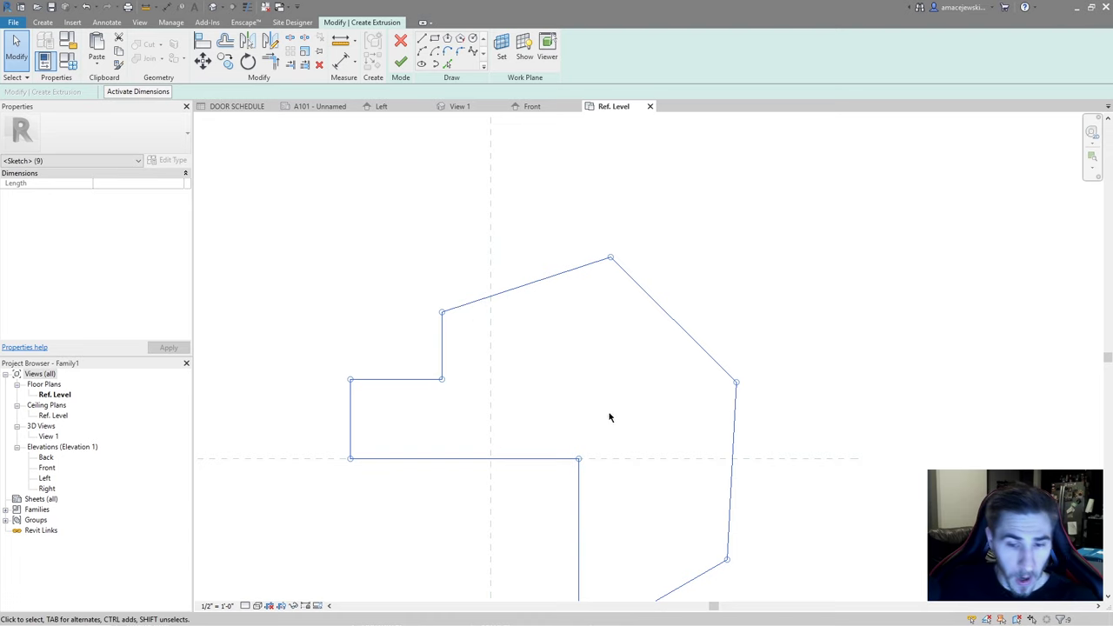
Drag the lower corner so the two lower outline edges join properly
scroll(577, 457, up, 2)
click(580, 485)
scroll(583, 462, up, 3)
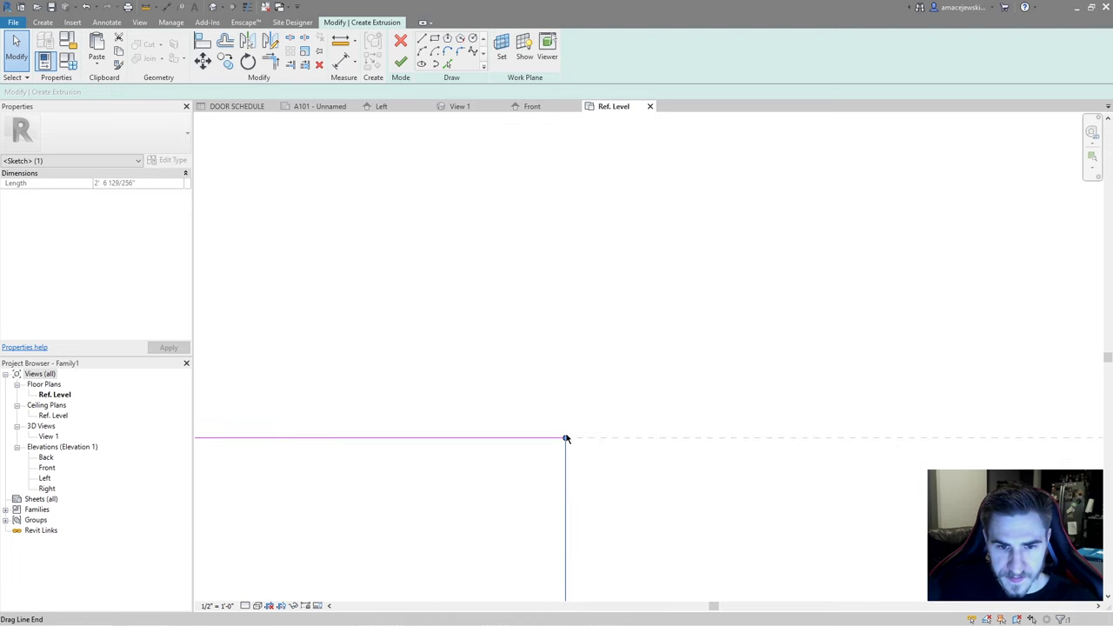
key(Escape)
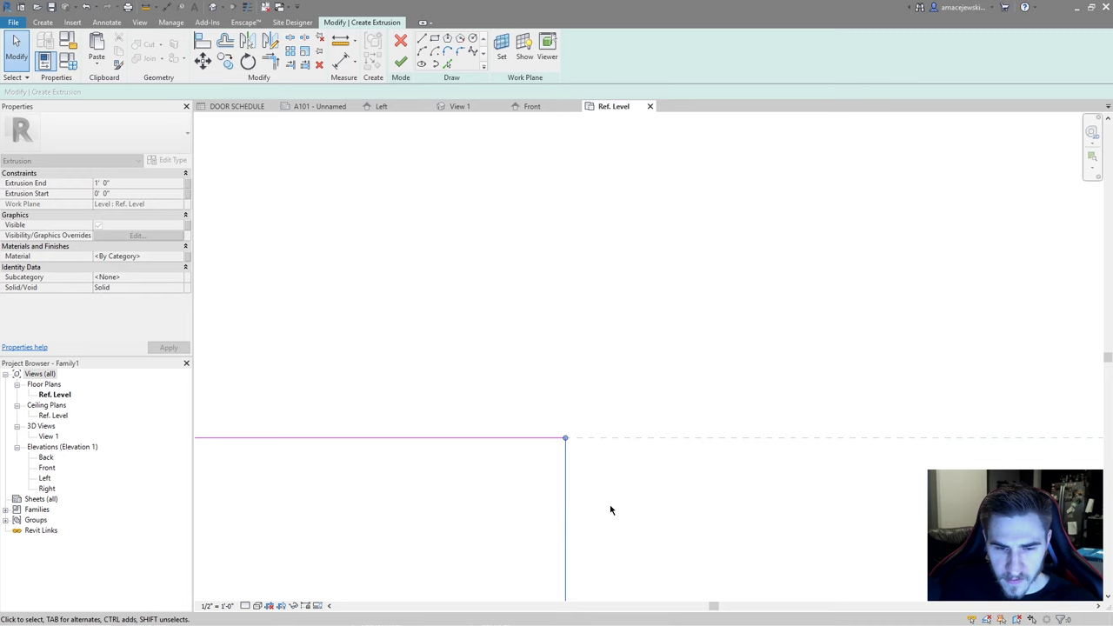
click(570, 431)
mouse_move(574, 428)
mouse_down()
mouse_move(568, 455)
mouse_move(621, 455)
mouse_move(590, 428)
mouse_move(574, 427)
mouse_move(564, 447)
mouse_move(574, 449)
mouse_up()
scroll(566, 445, down, 3)
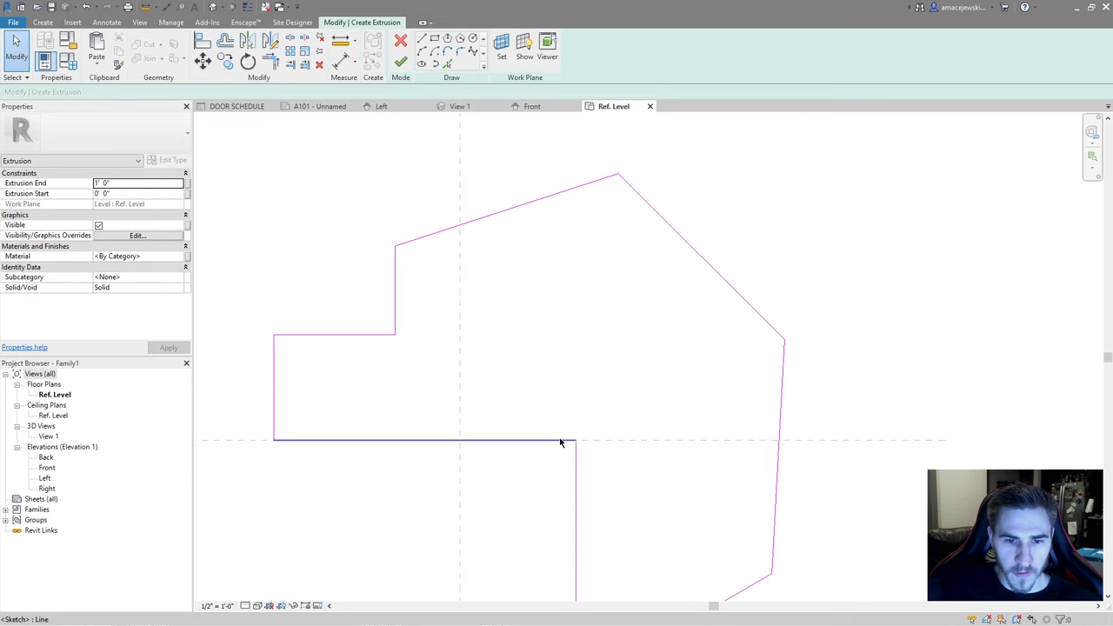
Reselect the whole nine-line chain and pan the sketch up and right
key(Tab)
click(574, 461)
scroll(580, 444, up, 5)
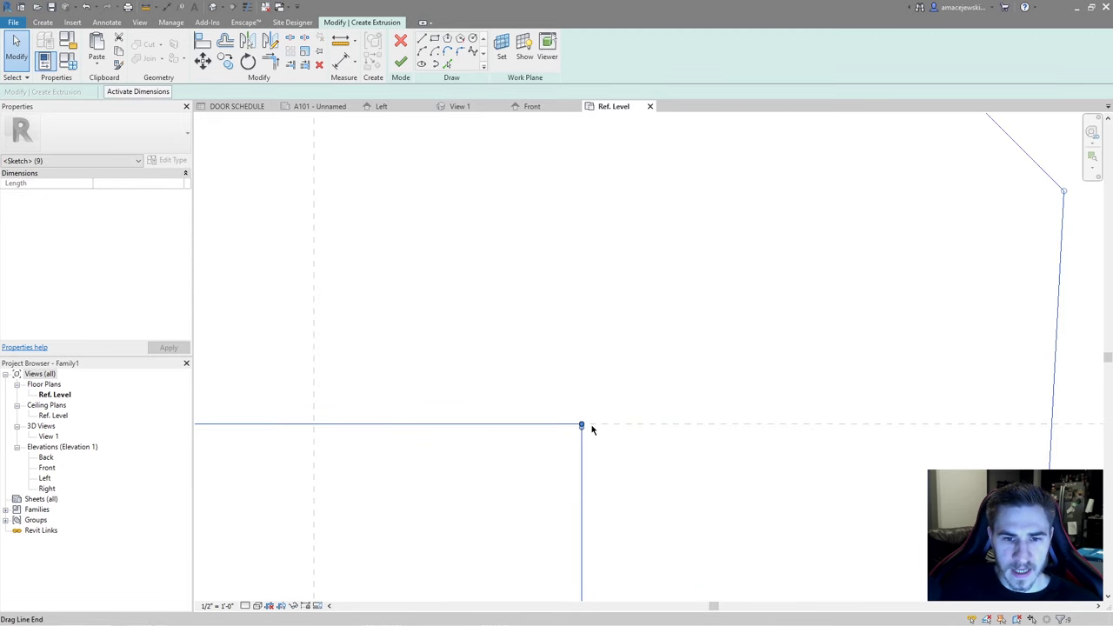
scroll(584, 426, down, 5)
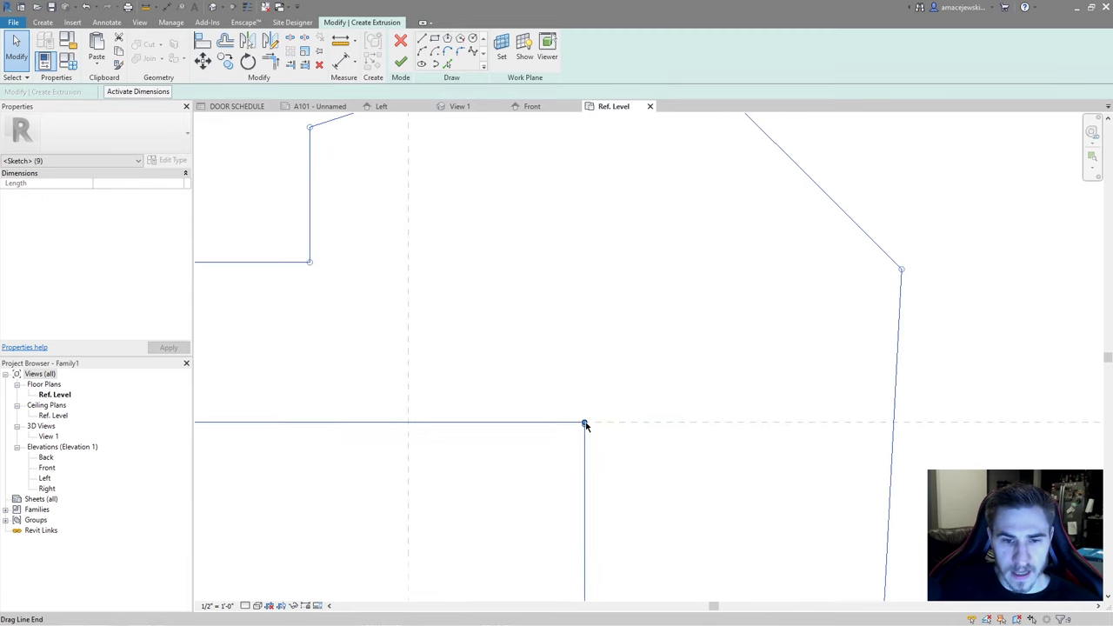
scroll(748, 348, up, 4)
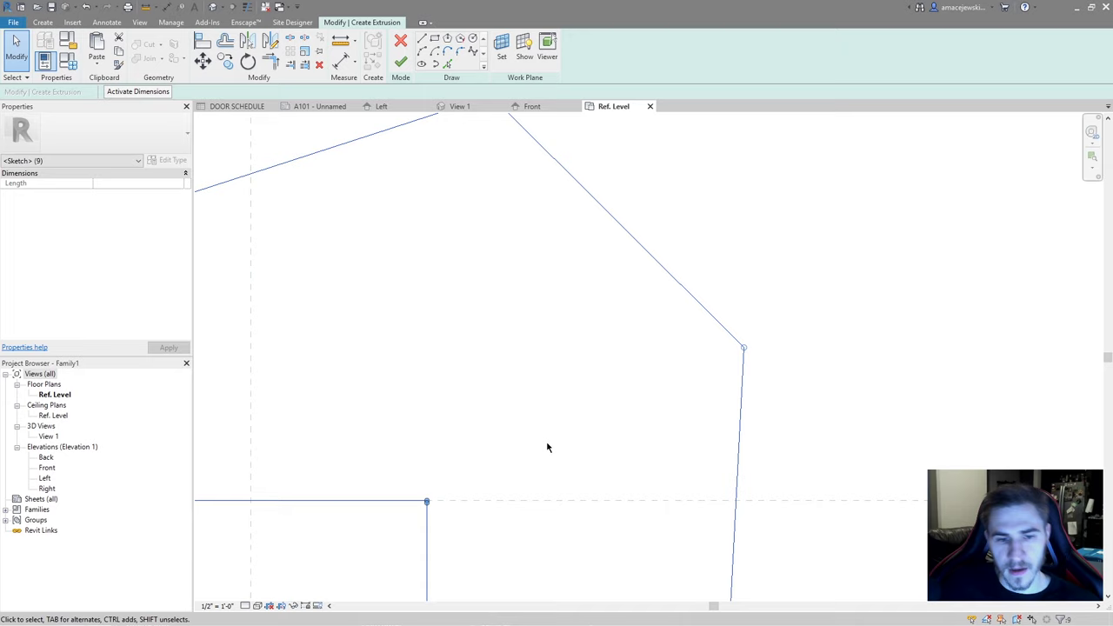
scroll(547, 447, down, 2)
middle_drag(470, 481, 526, 461)
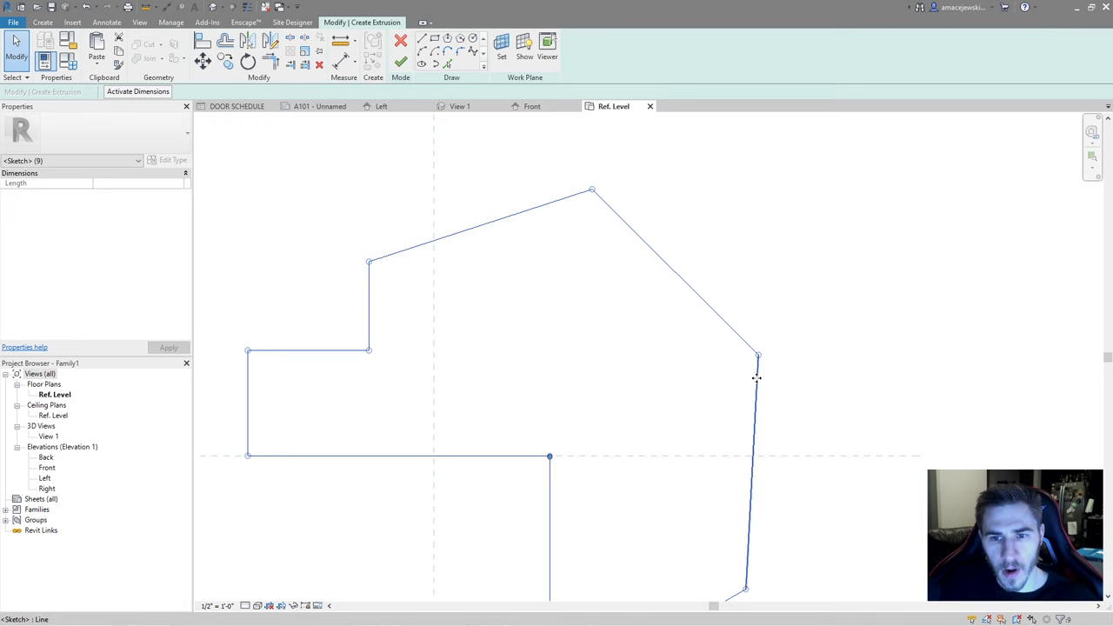
Tab-select the full outline again to confirm it is closed, then clear the selection
scroll(753, 369, up, 2)
click(529, 434)
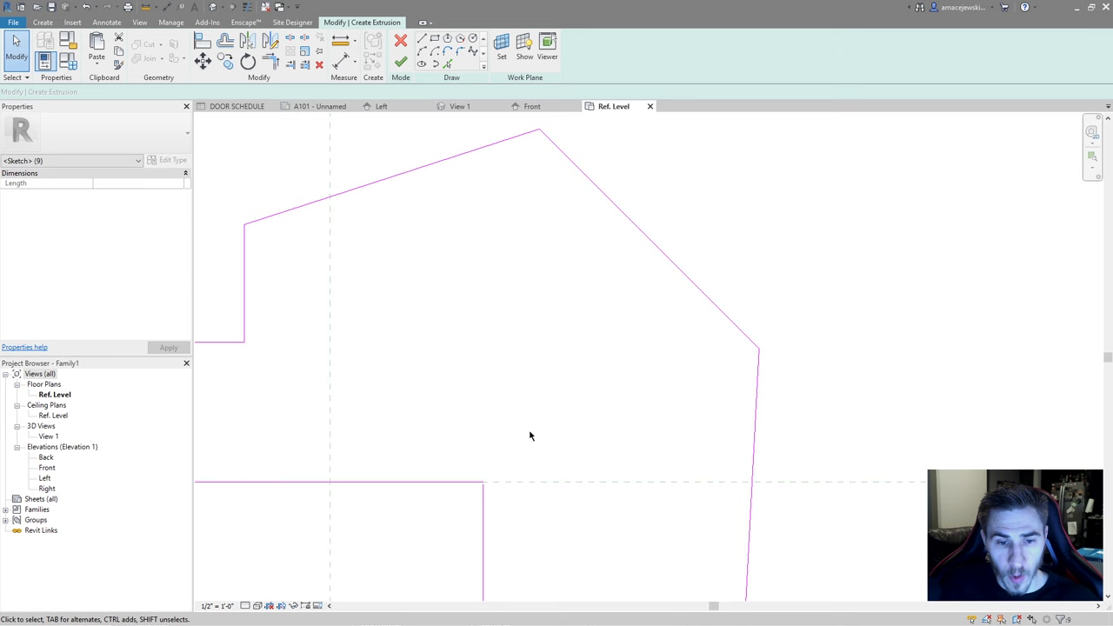
scroll(614, 398, down, 2)
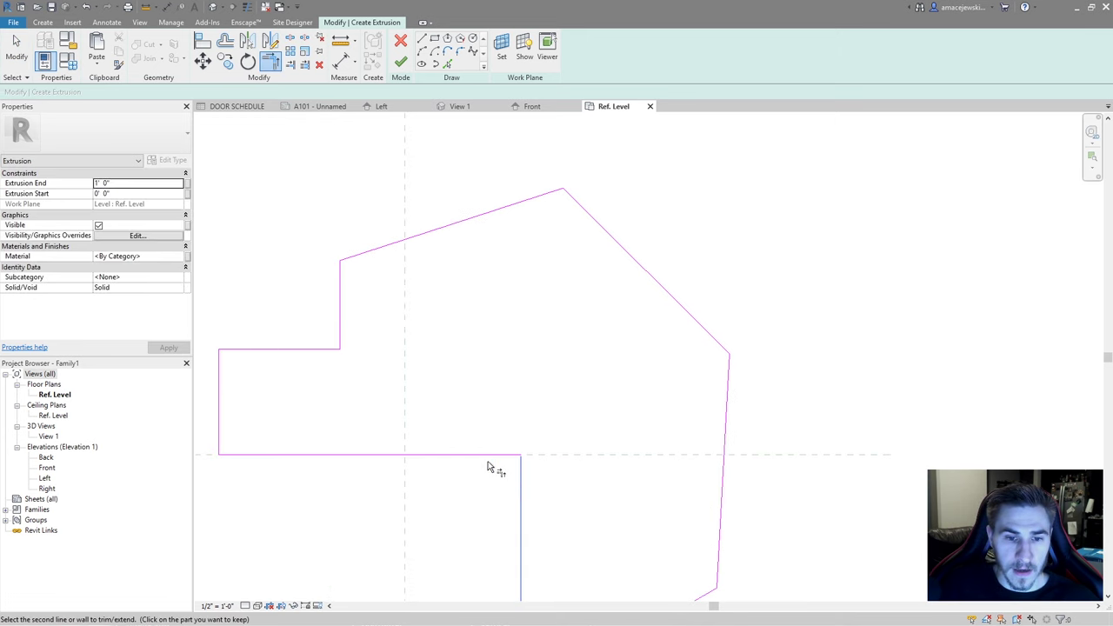
scroll(513, 422, down, 2)
key(Tab)
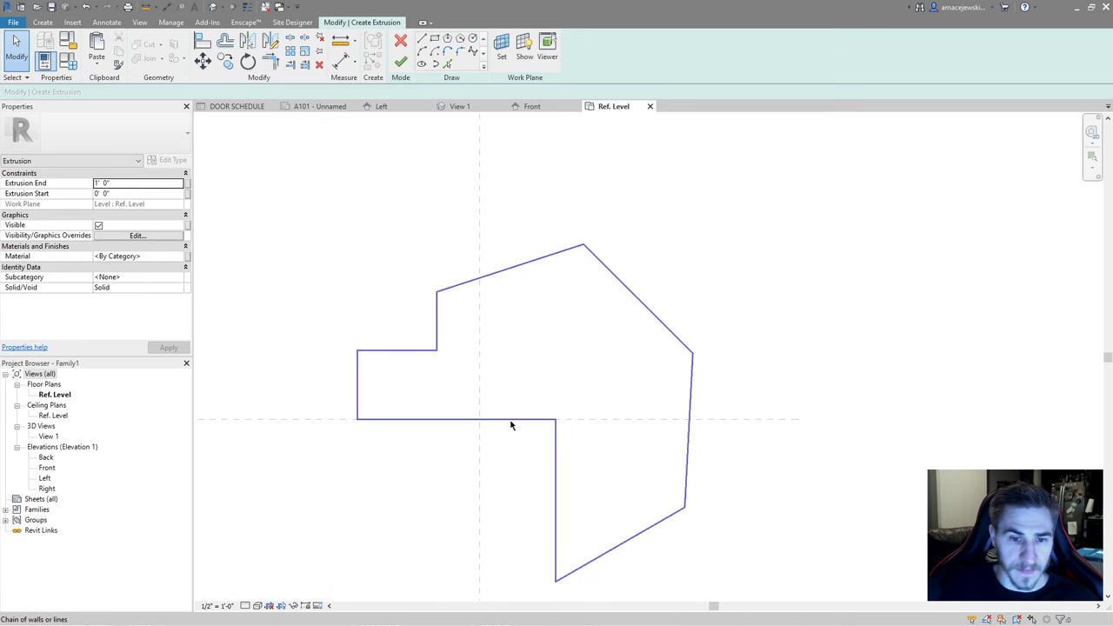
click(515, 430)
click(539, 396)
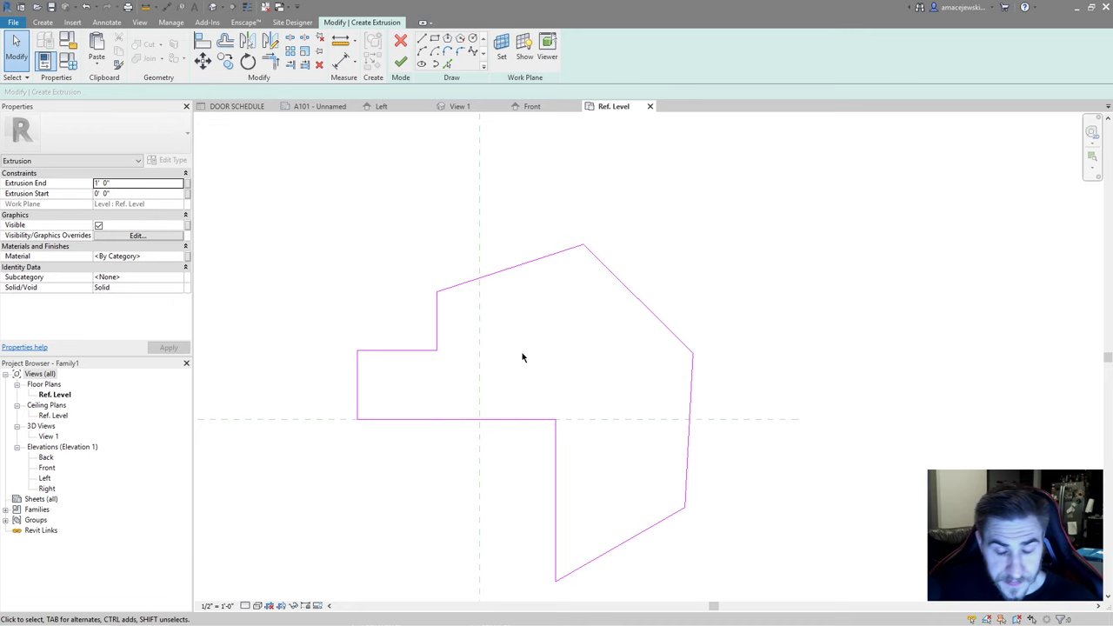
scroll(523, 357, down, 3)
Finish the extrusion and drag its upper step, top, diagonal and right edges outward
click(402, 63)
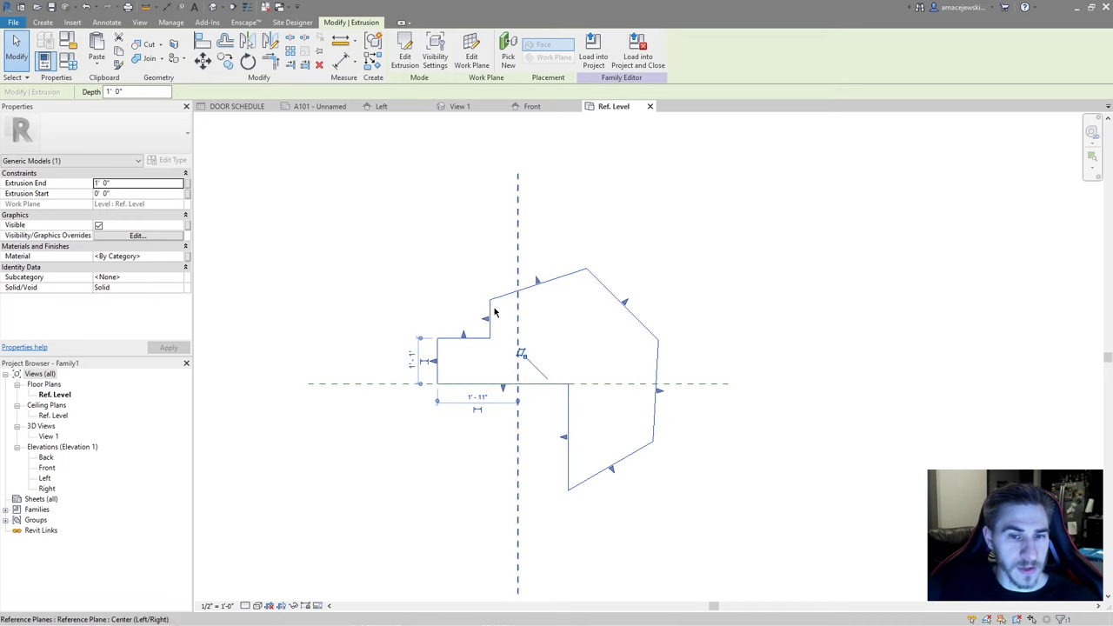
drag(484, 318, 517, 319)
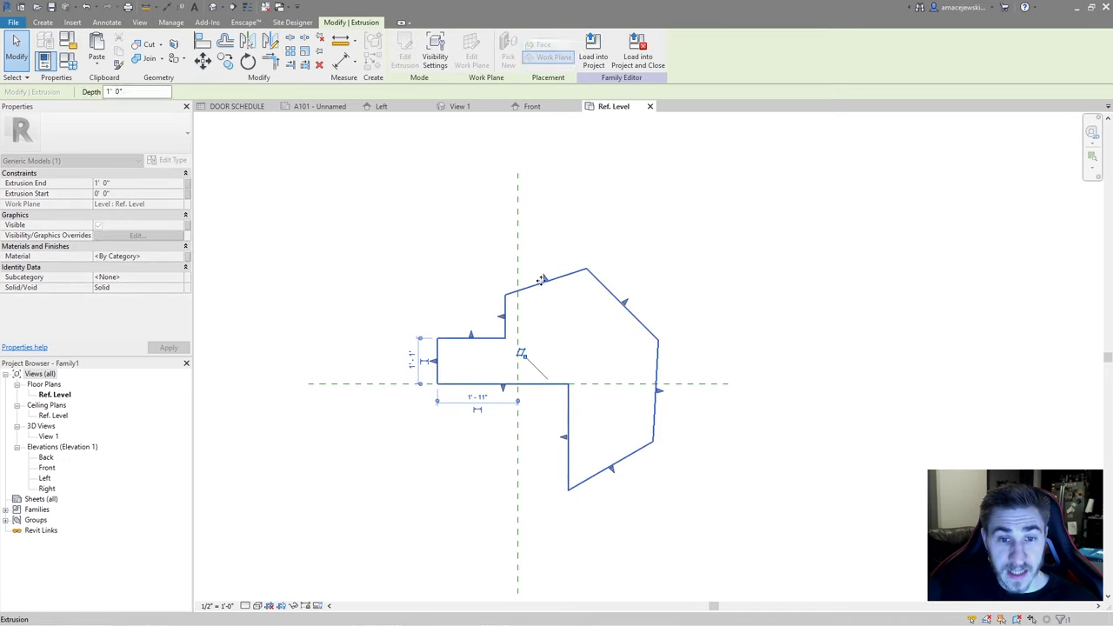
drag(545, 279, 556, 304)
drag(636, 315, 659, 295)
drag(661, 374, 683, 374)
Push the lower edges outward, raise the upper diagonal, and set the notch height to 0'-9"
drag(635, 452, 621, 460)
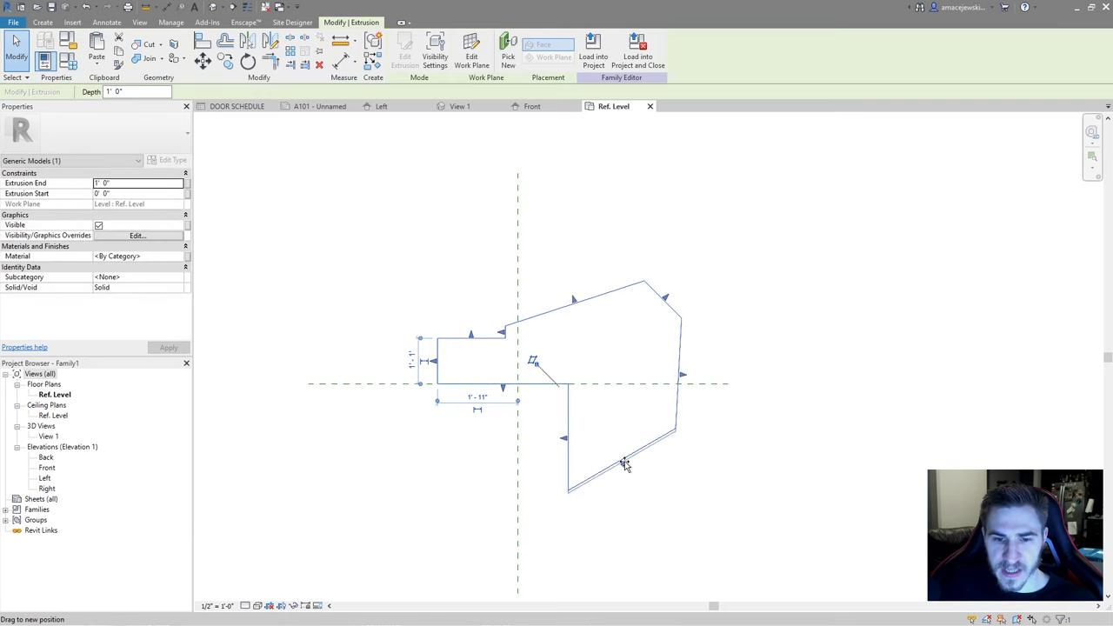
drag(565, 438, 546, 441)
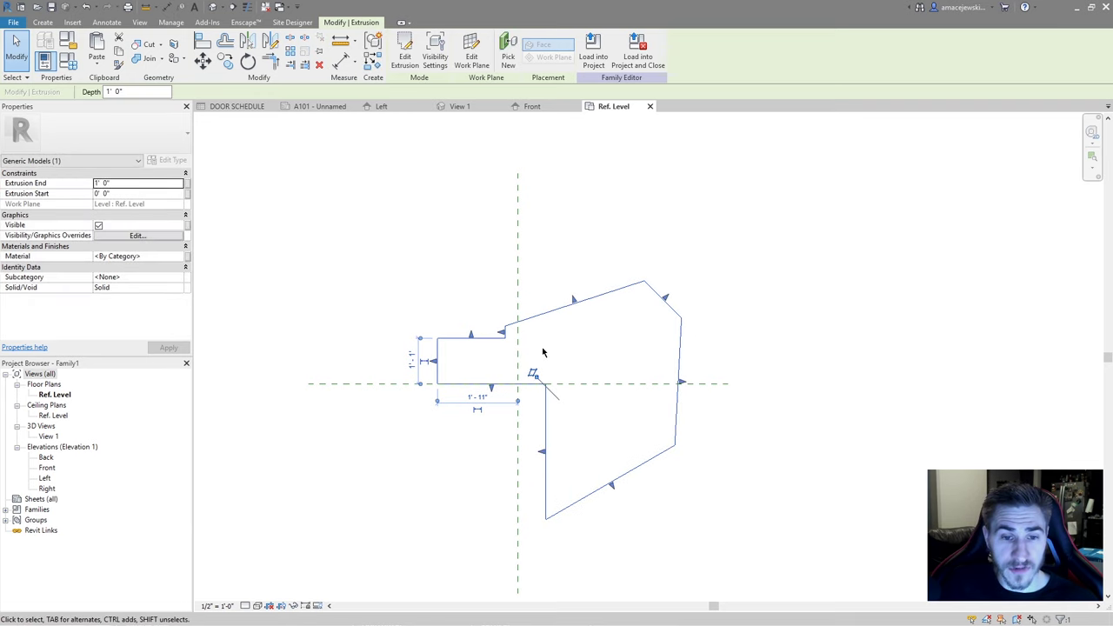
drag(554, 320, 562, 281)
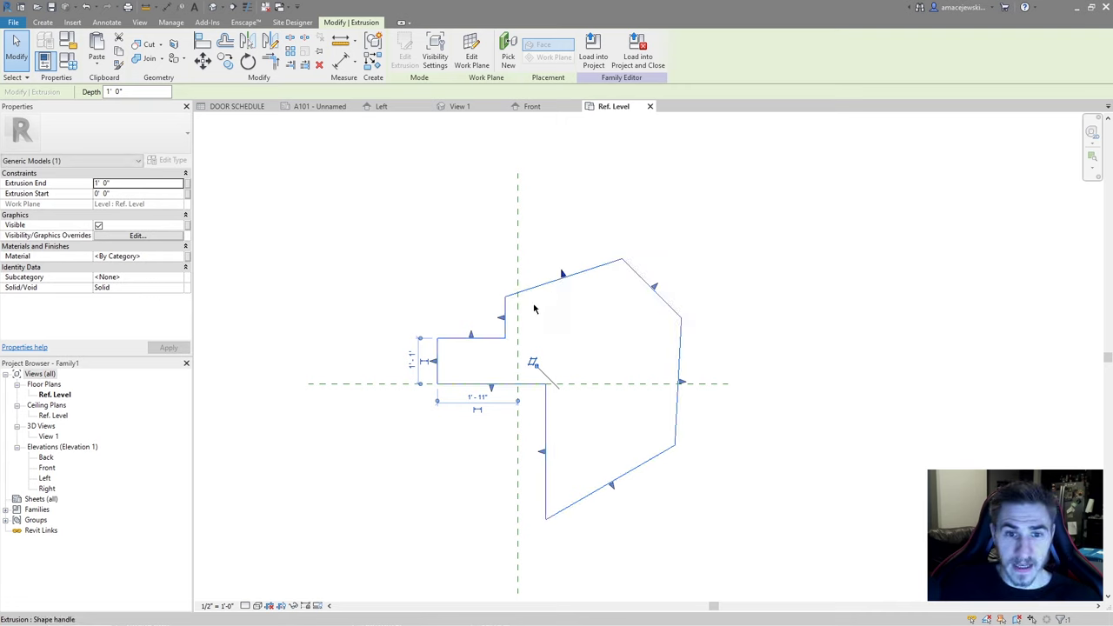
drag(472, 338, 472, 351)
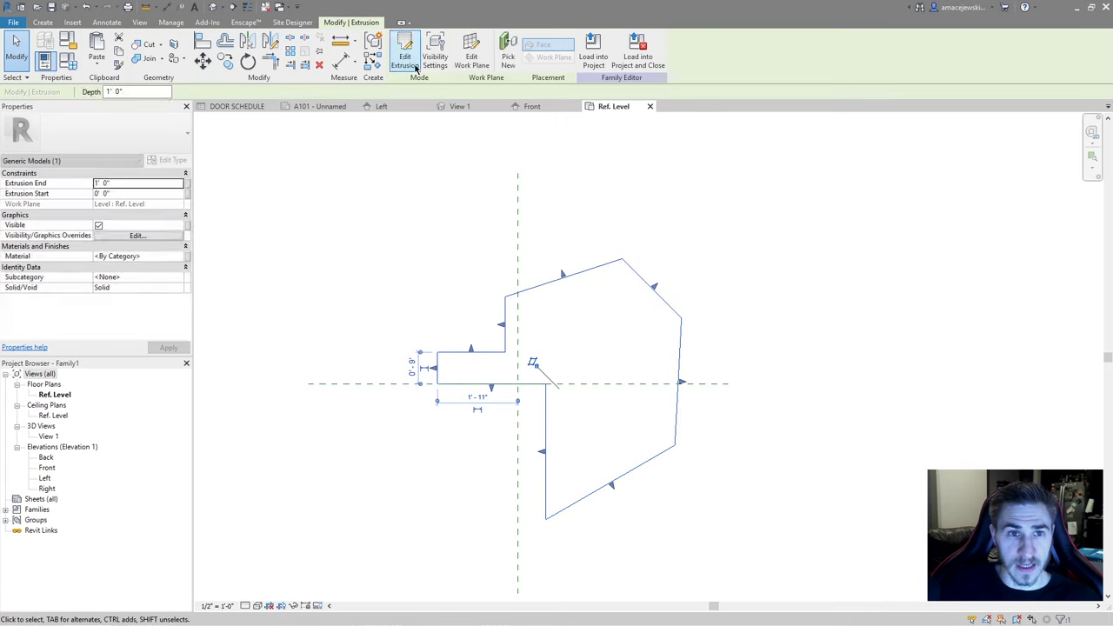
click(405, 52)
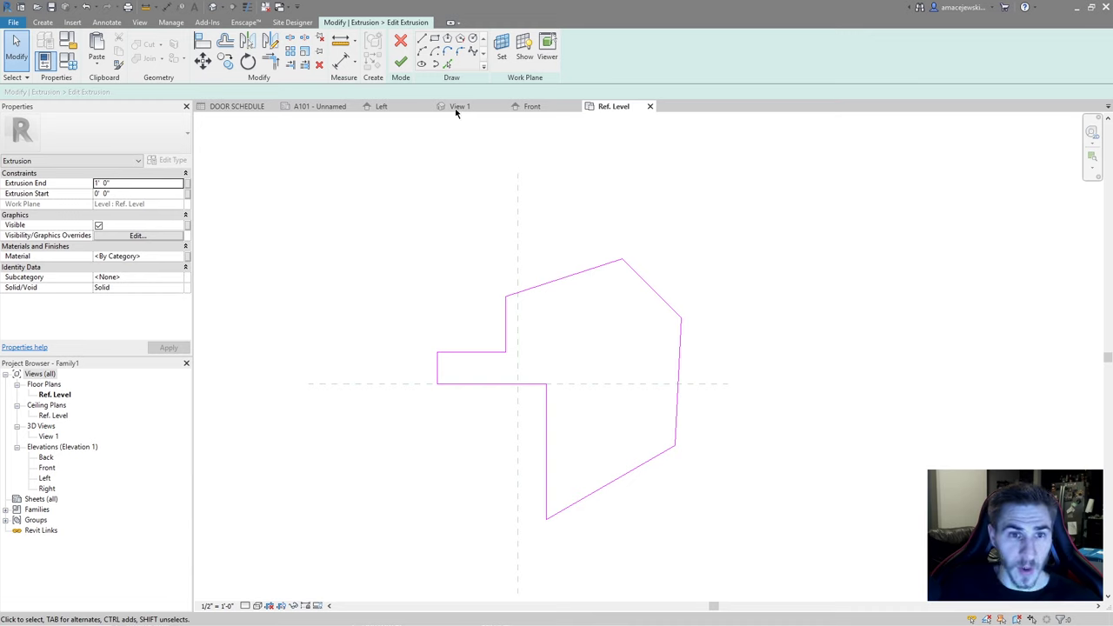
click(402, 61)
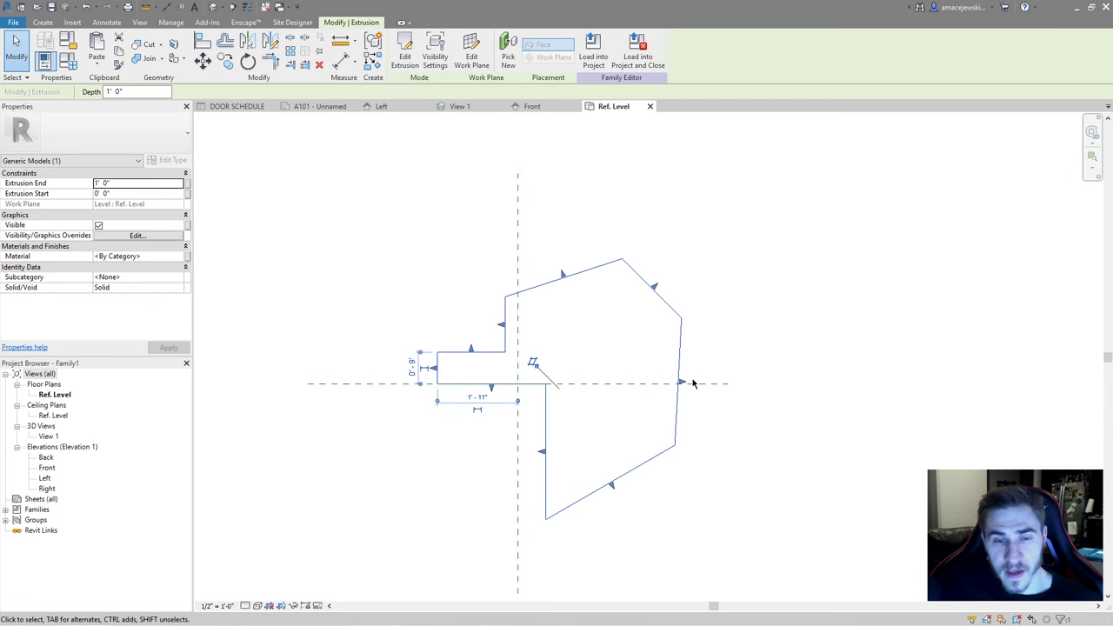
click(777, 393)
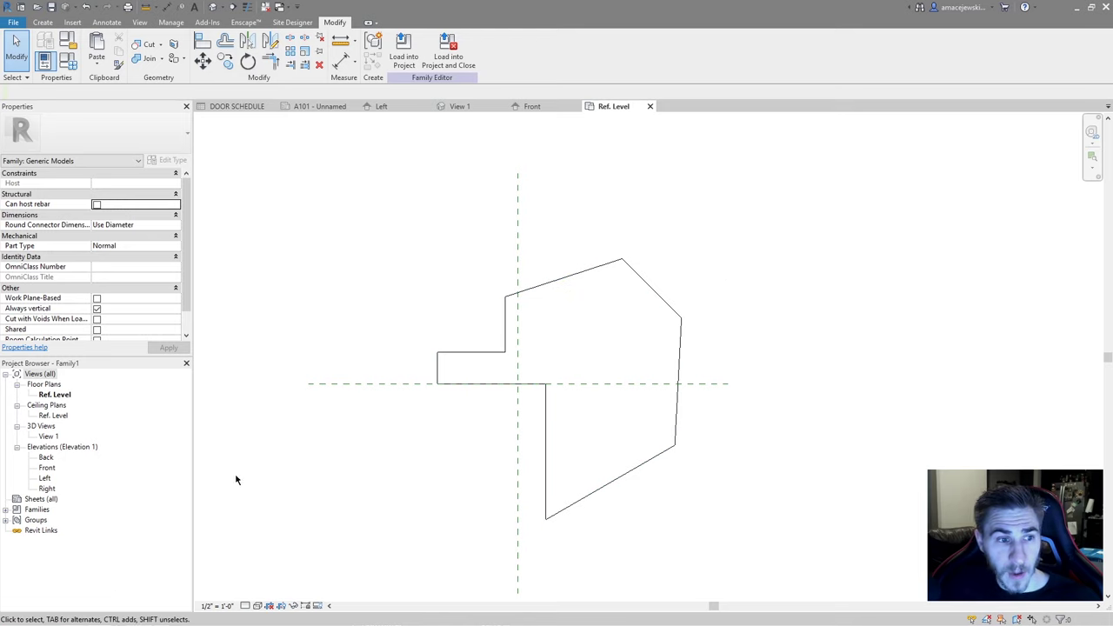
scroll(560, 244, down, 1)
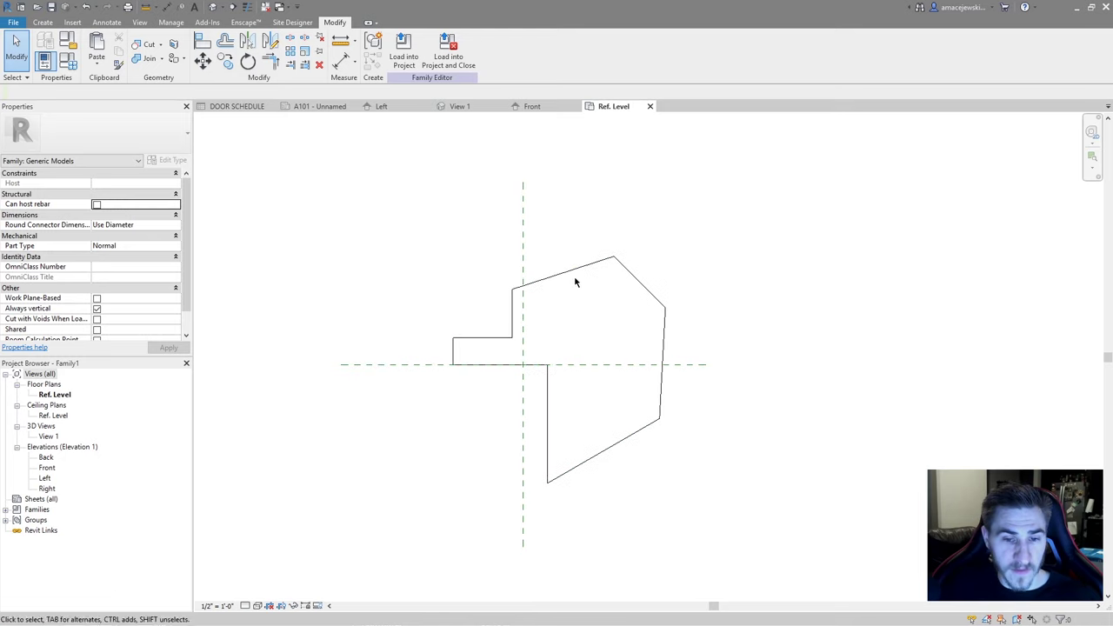
click(557, 275)
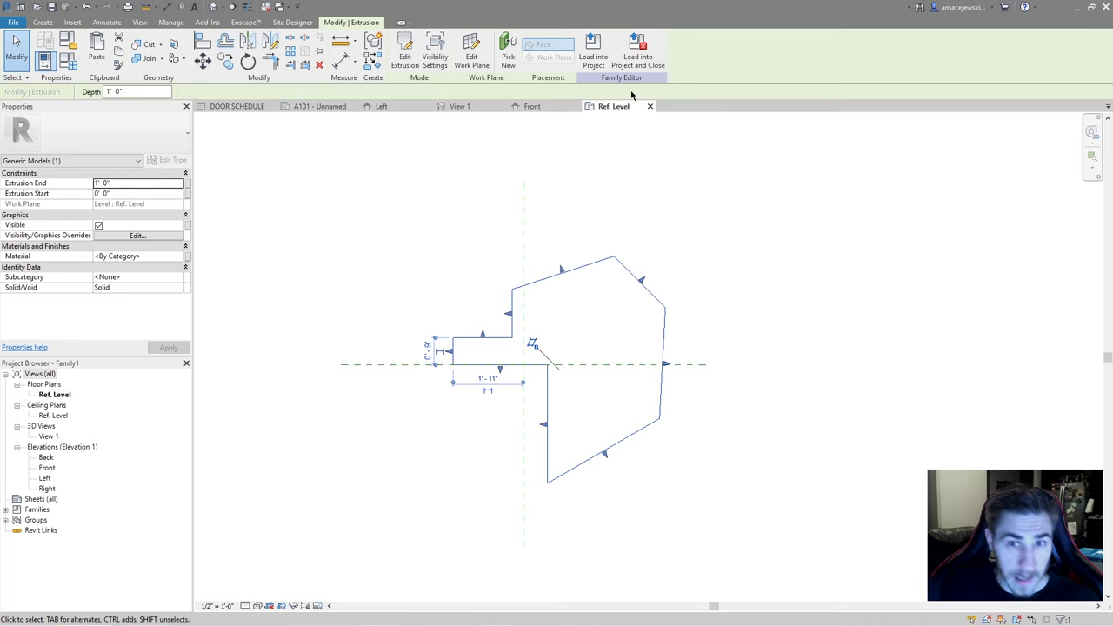
click(131, 180)
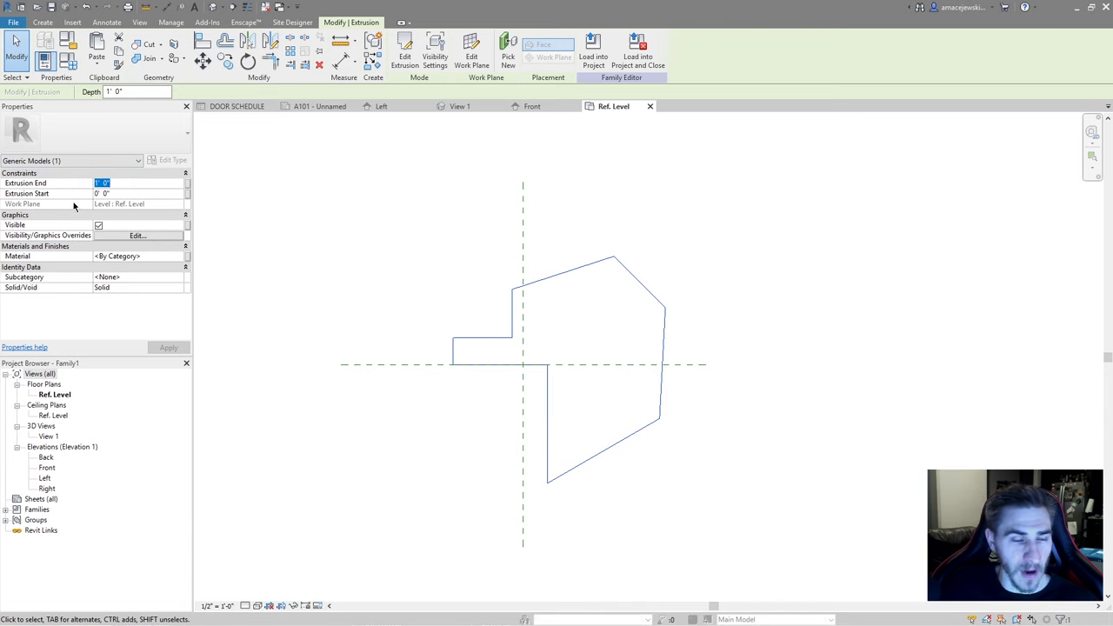
key(Return)
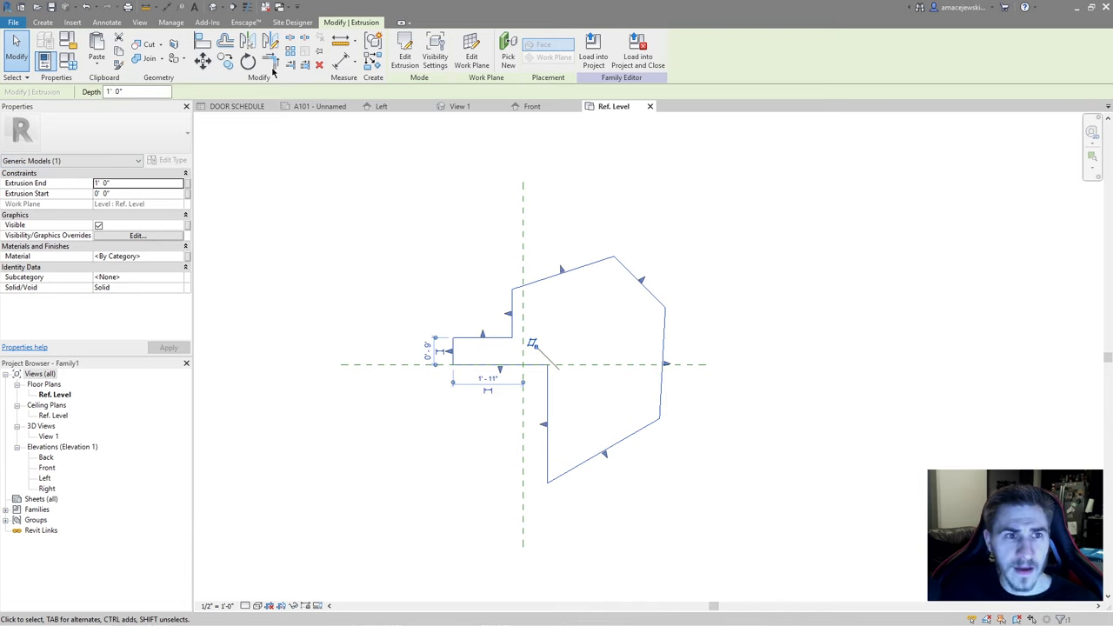
In the 3D view, set Extrusion End to 3', then stretch the top up to 9' 0 47/256"
click(212, 6)
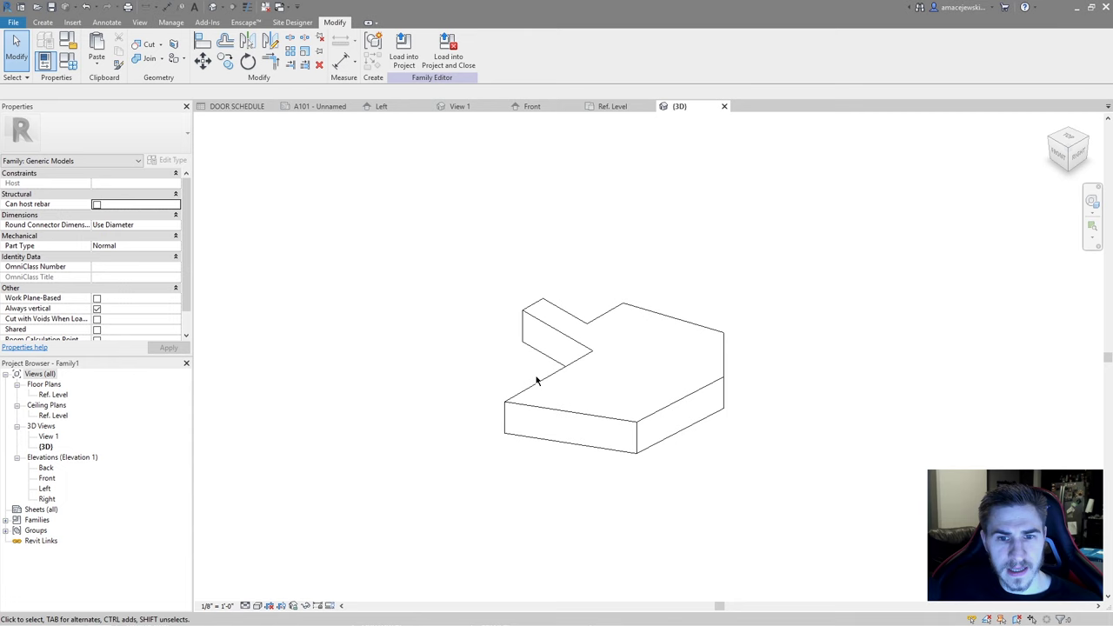
click(611, 418)
shift+middle_drag(612, 419, 631, 305)
click(119, 182)
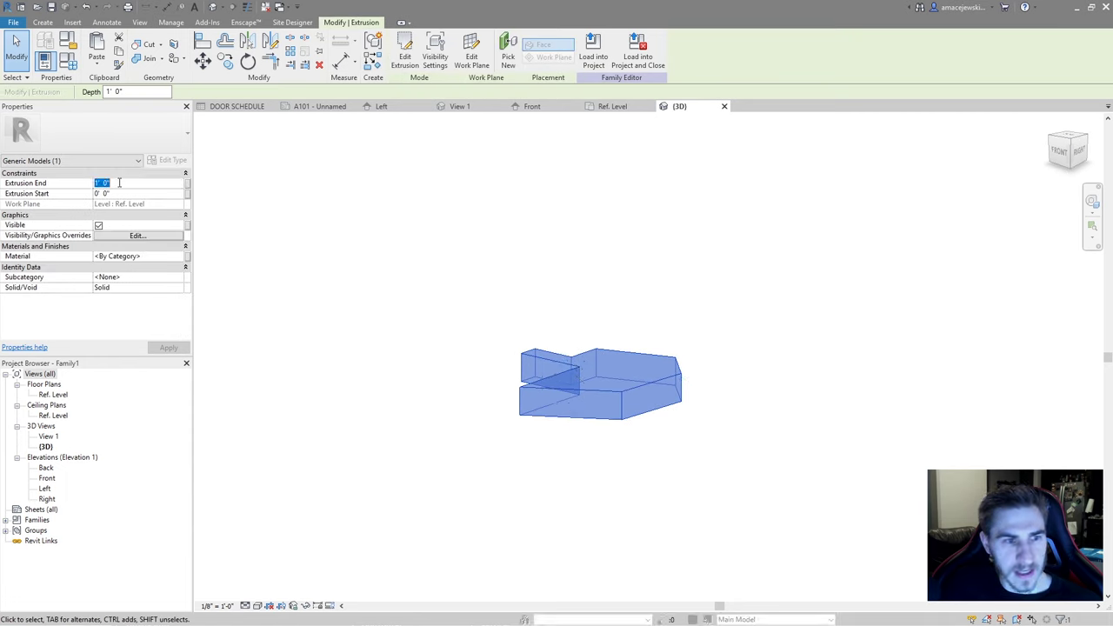
text(3)
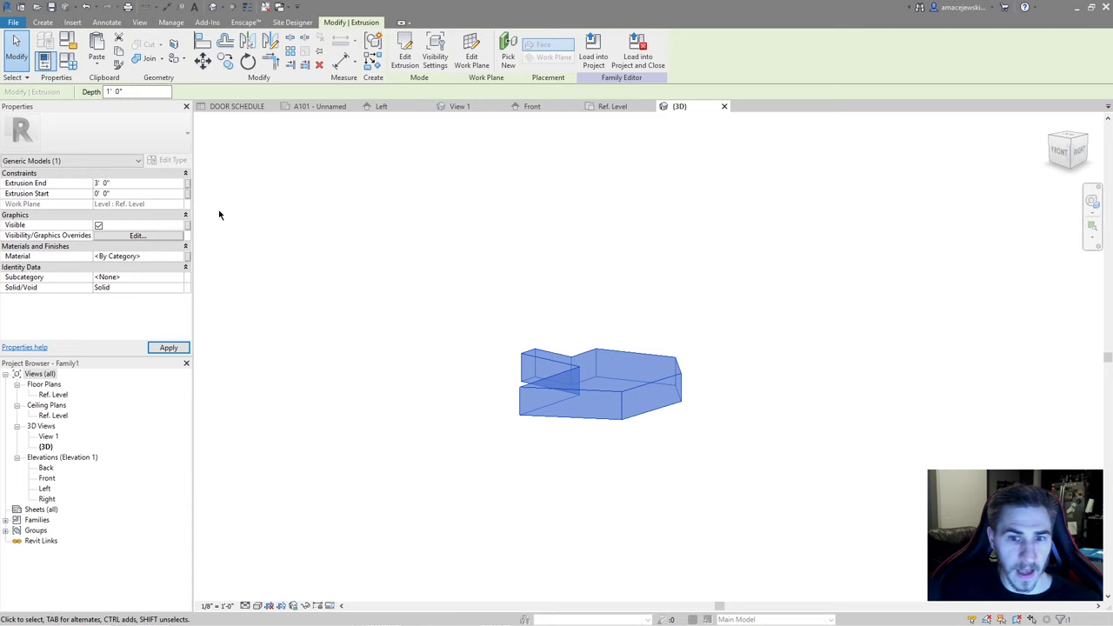
drag(549, 342, 554, 174)
Orbit and pan around the tall column to inspect it
click(791, 261)
shift+middle_drag(626, 343, 851, 349)
click(598, 209)
middle_drag(598, 208, 887, 310)
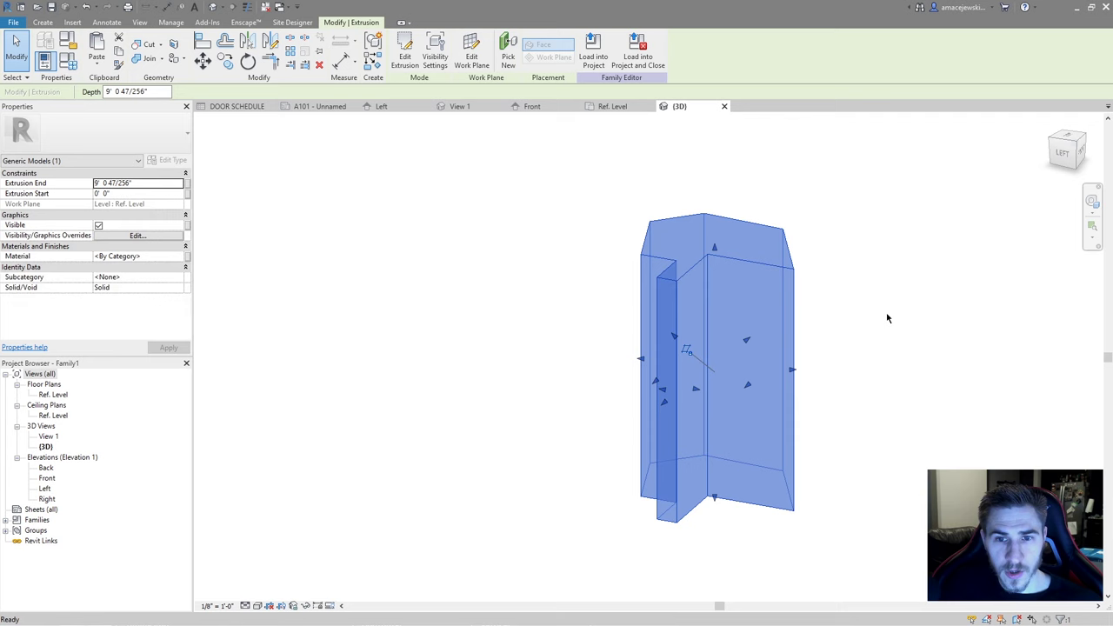
shift+middle_drag(823, 324, 739, 347)
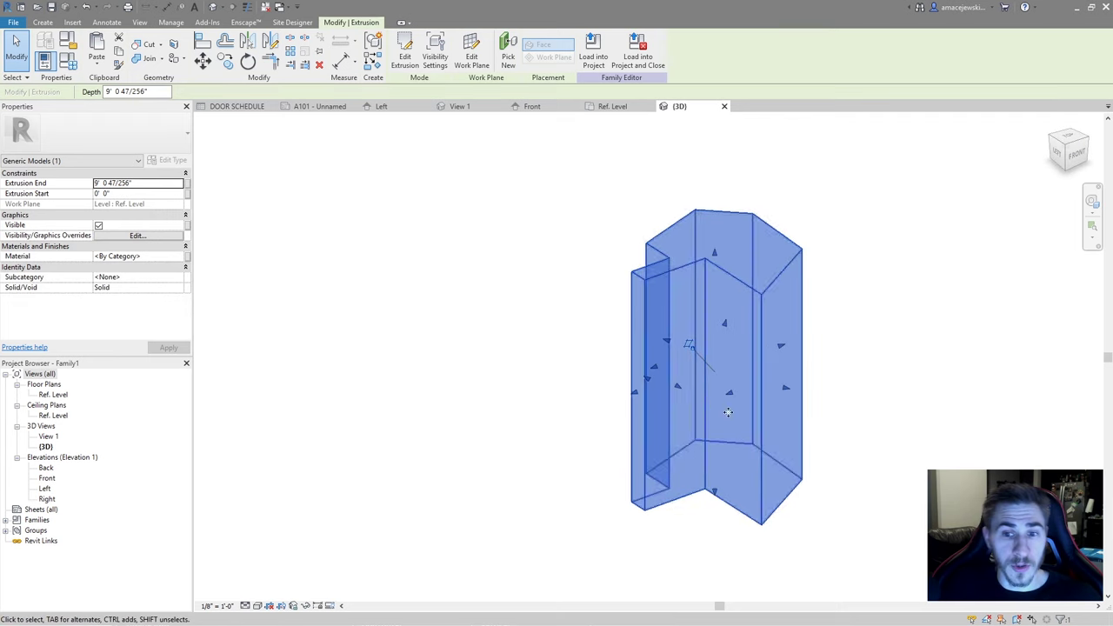
middle_drag(831, 325, 768, 302)
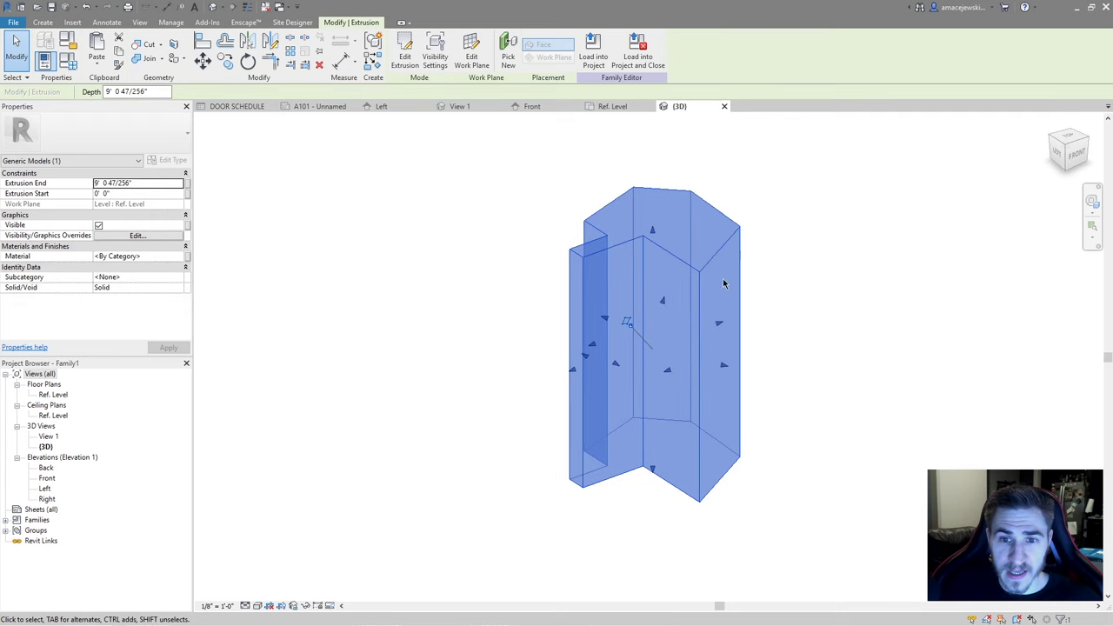
Copy the column to the left and shift one edge of the copy's profile
ctrl+drag(724, 394, 470, 394)
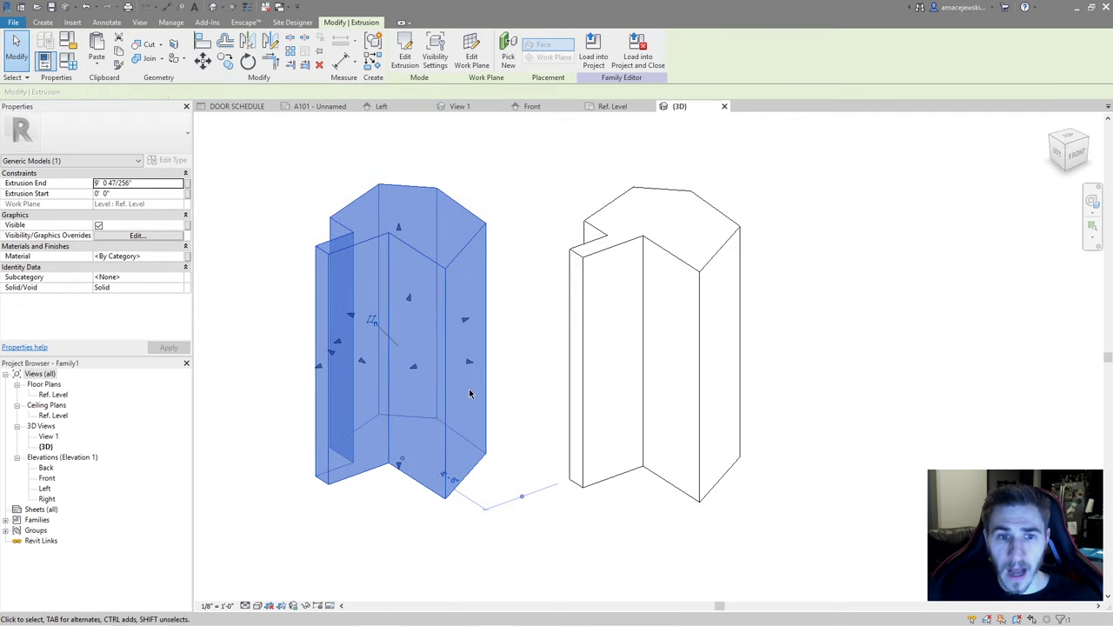
click(404, 56)
drag(375, 472, 398, 487)
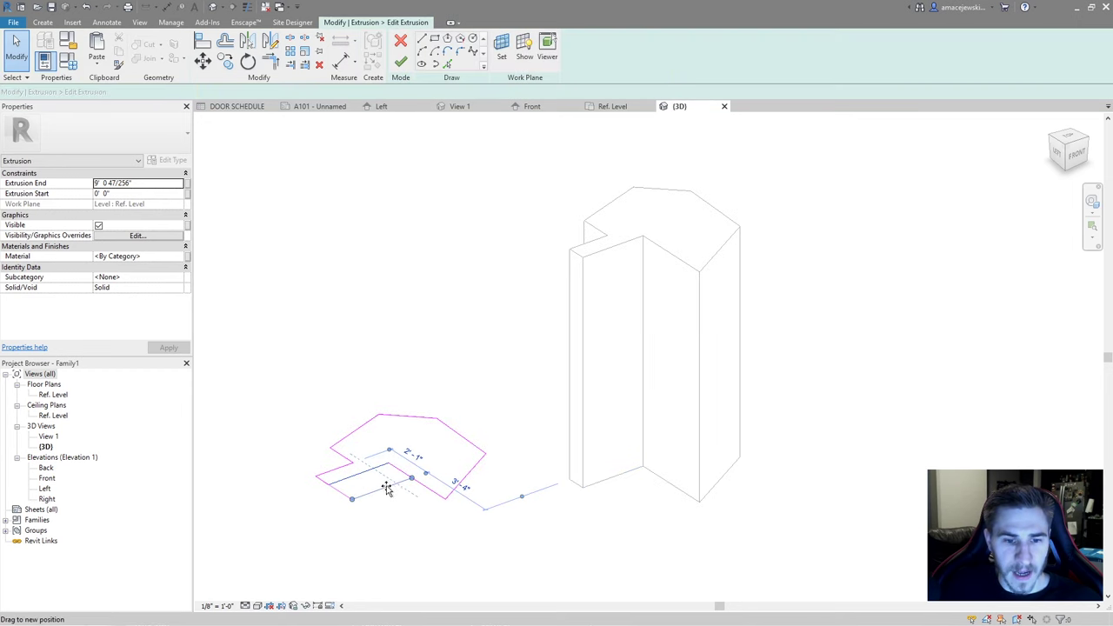
click(400, 61)
click(542, 314)
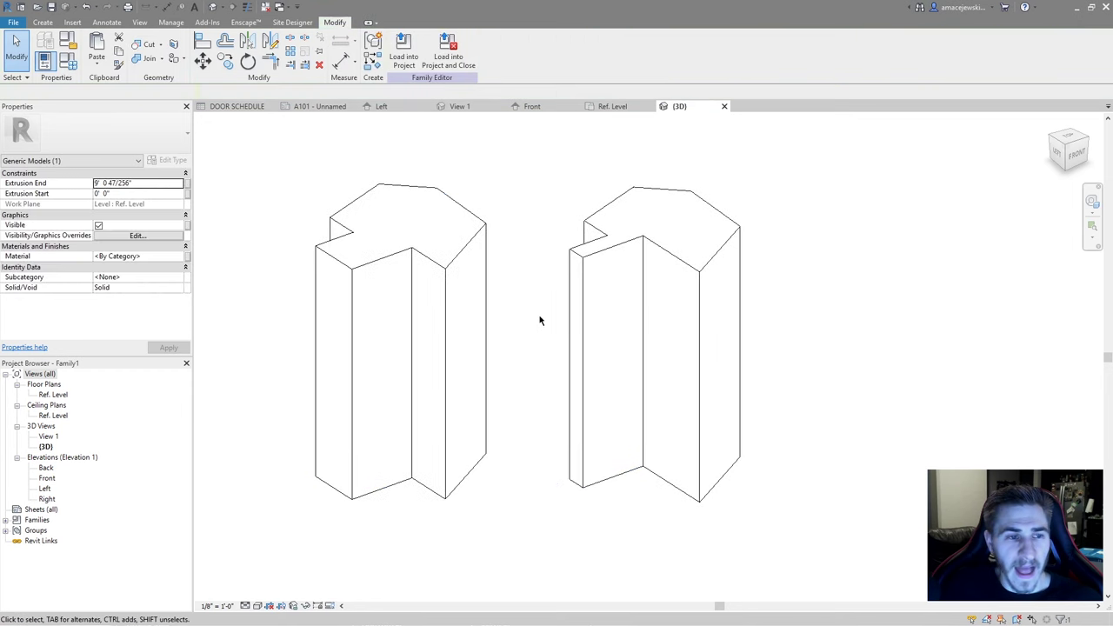
Zoom out and pan so both columns are centred in the 3D view
click(398, 251)
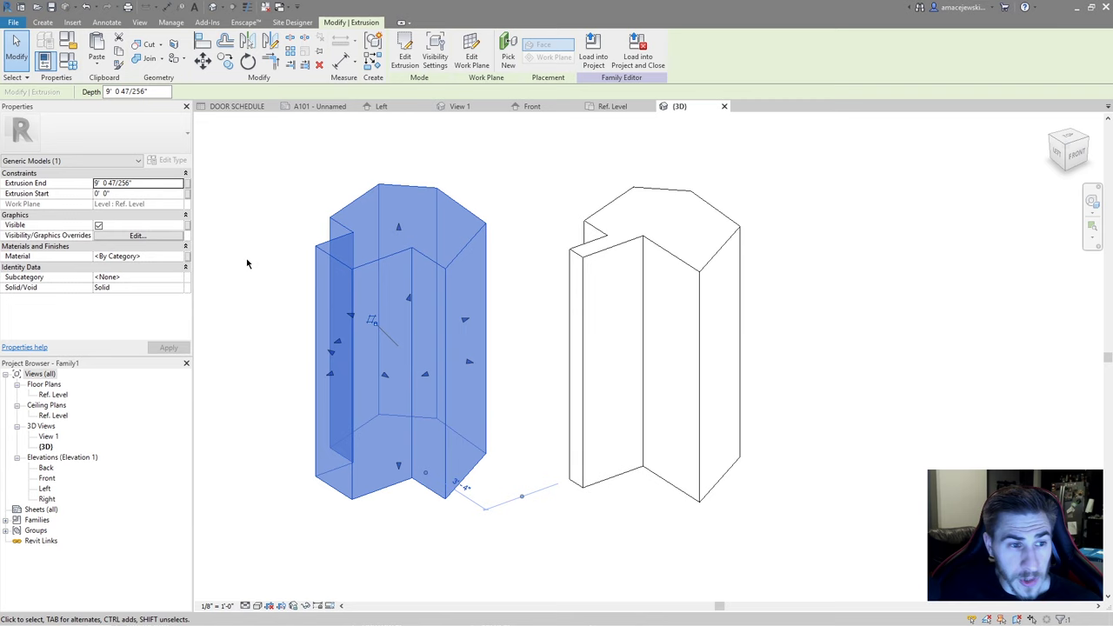
click(512, 223)
scroll(628, 383, down, 2)
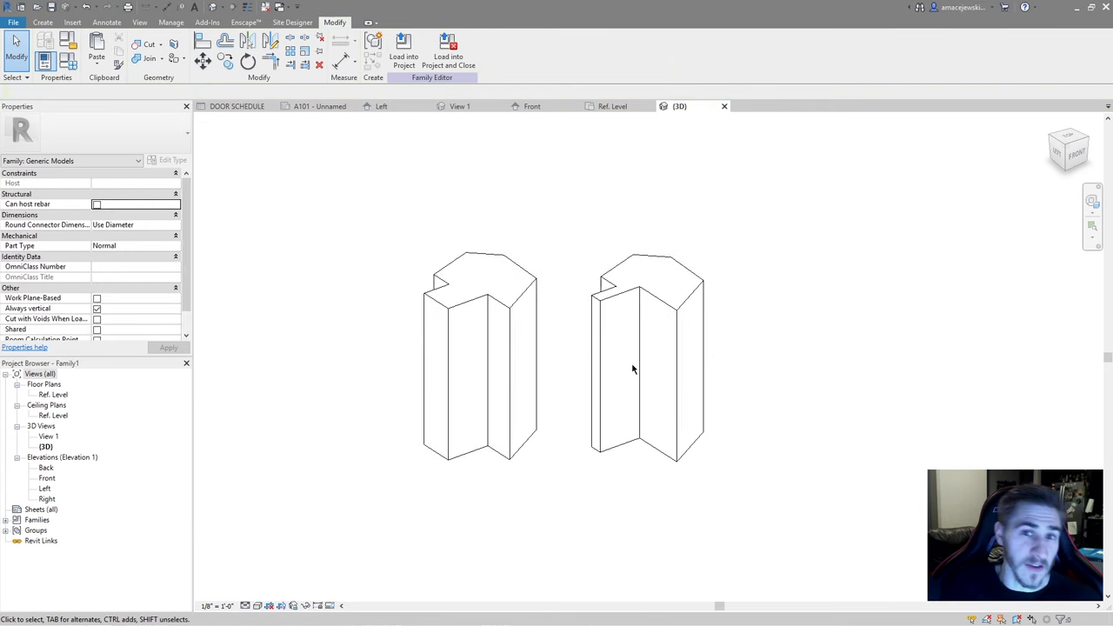
click(502, 345)
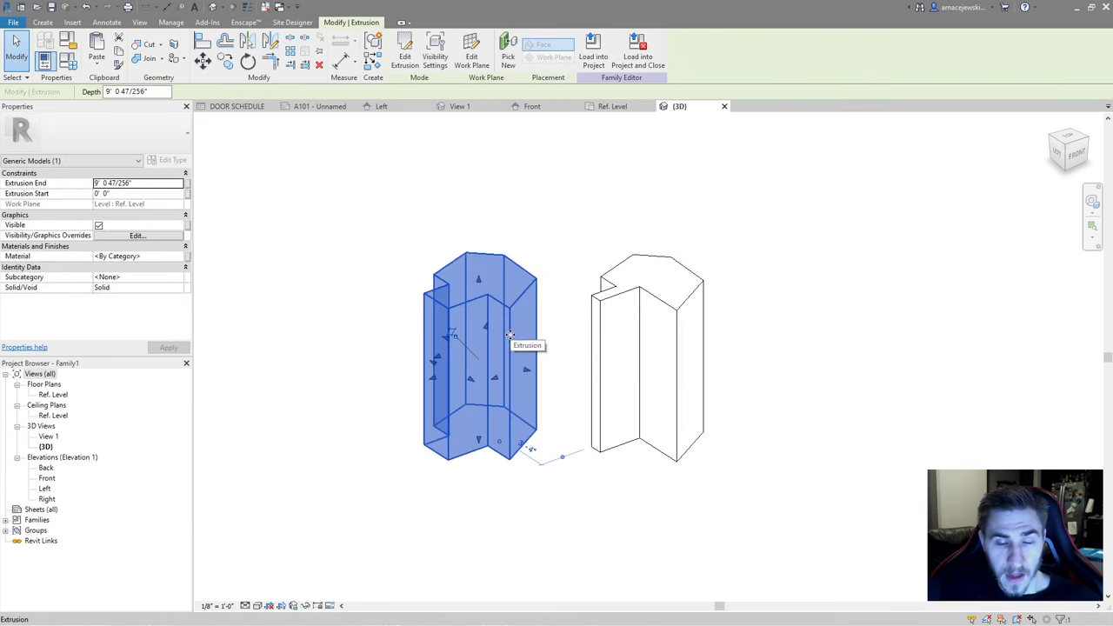
click(803, 328)
middle_drag(803, 328, 514, 261)
click(42, 22)
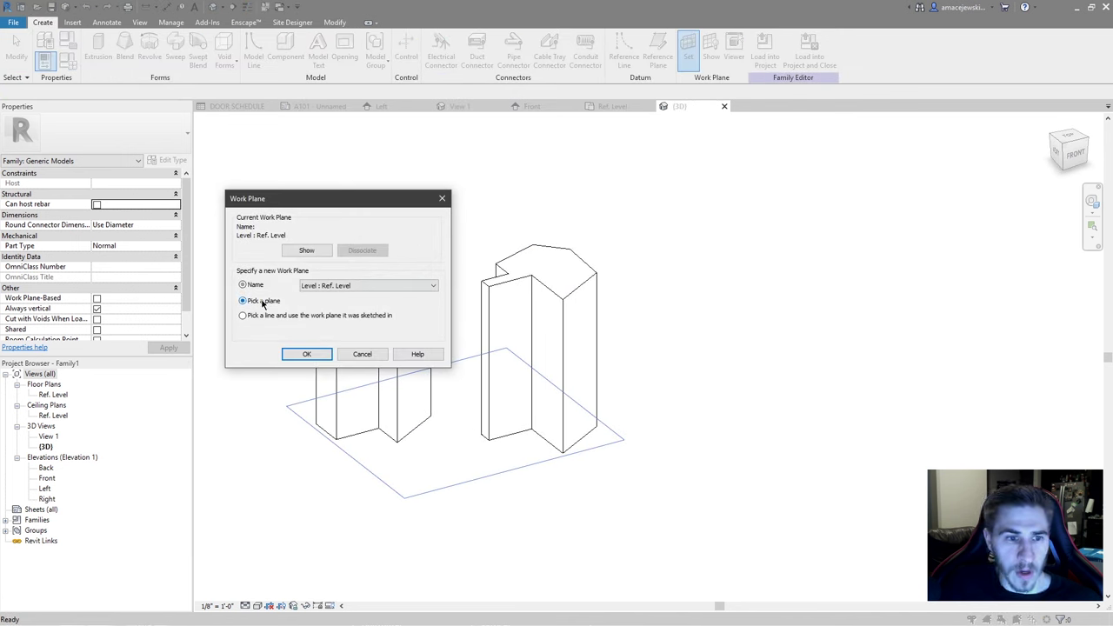
Set the work plane by picking the right column's side face
click(263, 302)
click(307, 354)
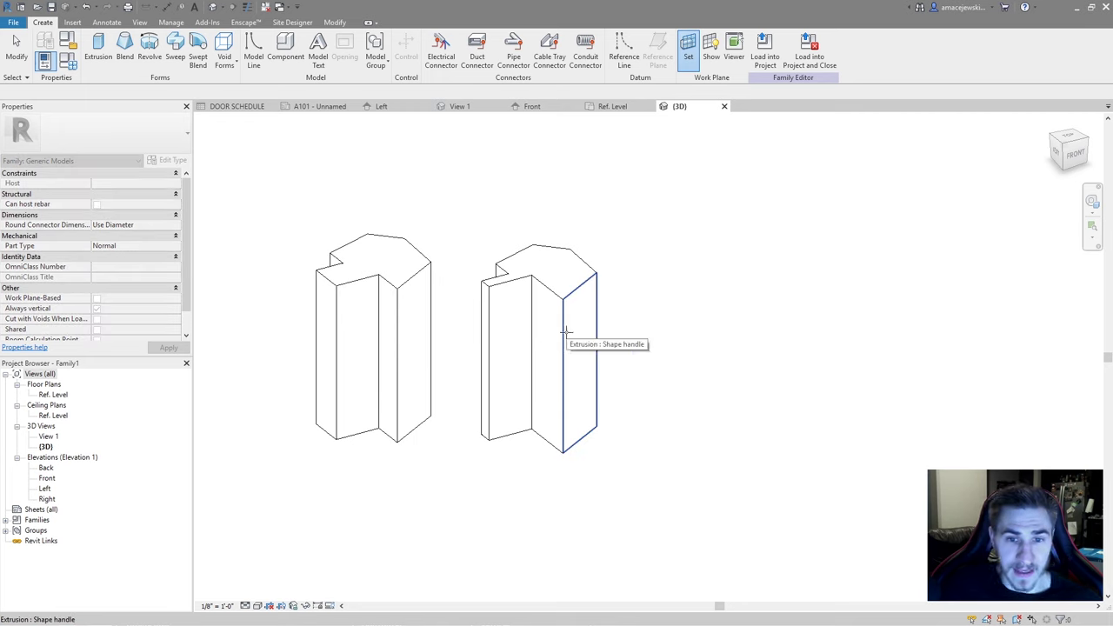
click(566, 330)
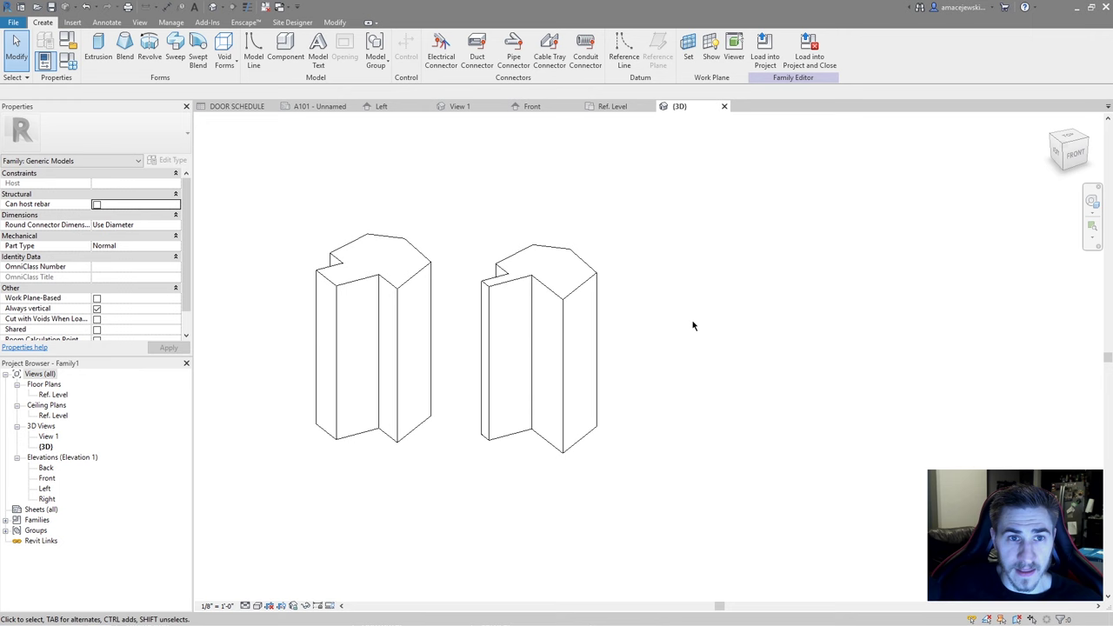
Sketch a rectangle on the right column's face and finish it as a 1' 0" deep box
click(98, 48)
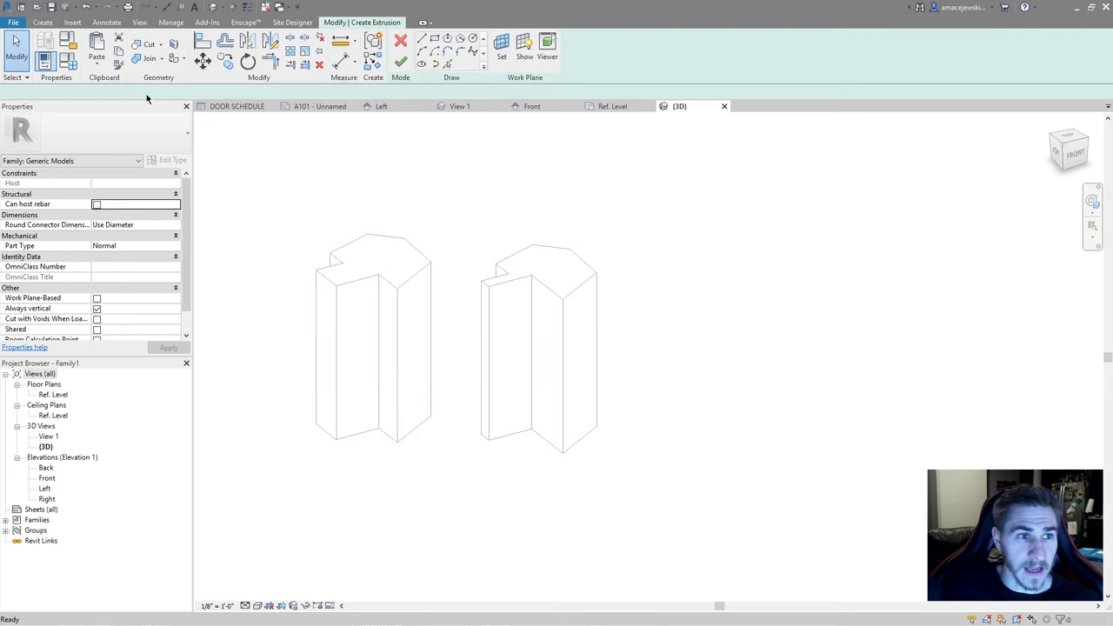
click(434, 39)
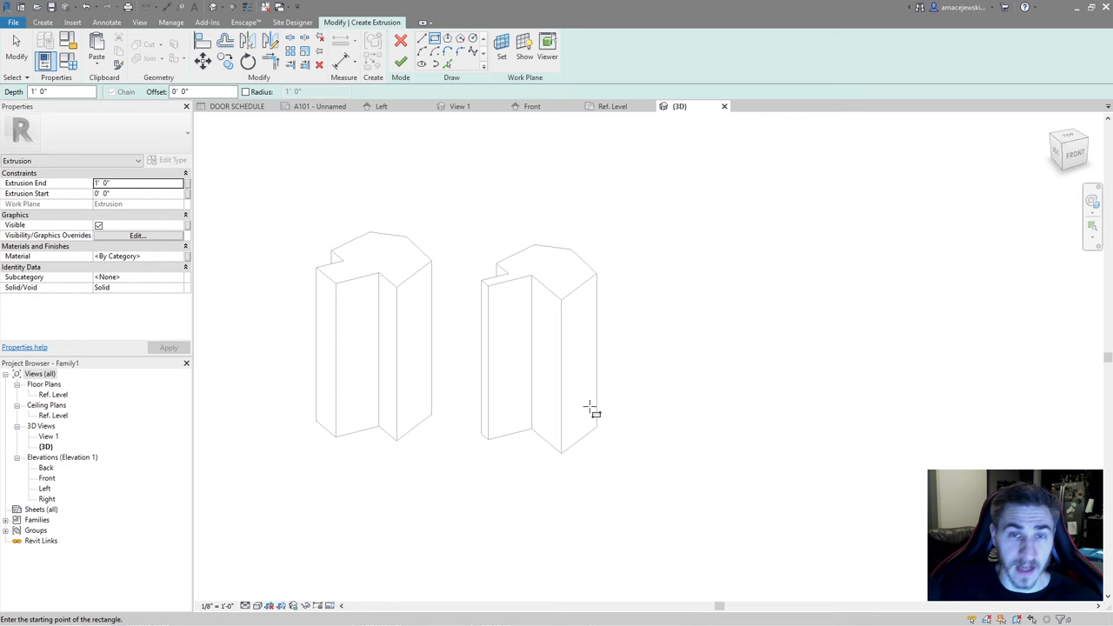
scroll(600, 400, up, 4)
click(565, 315)
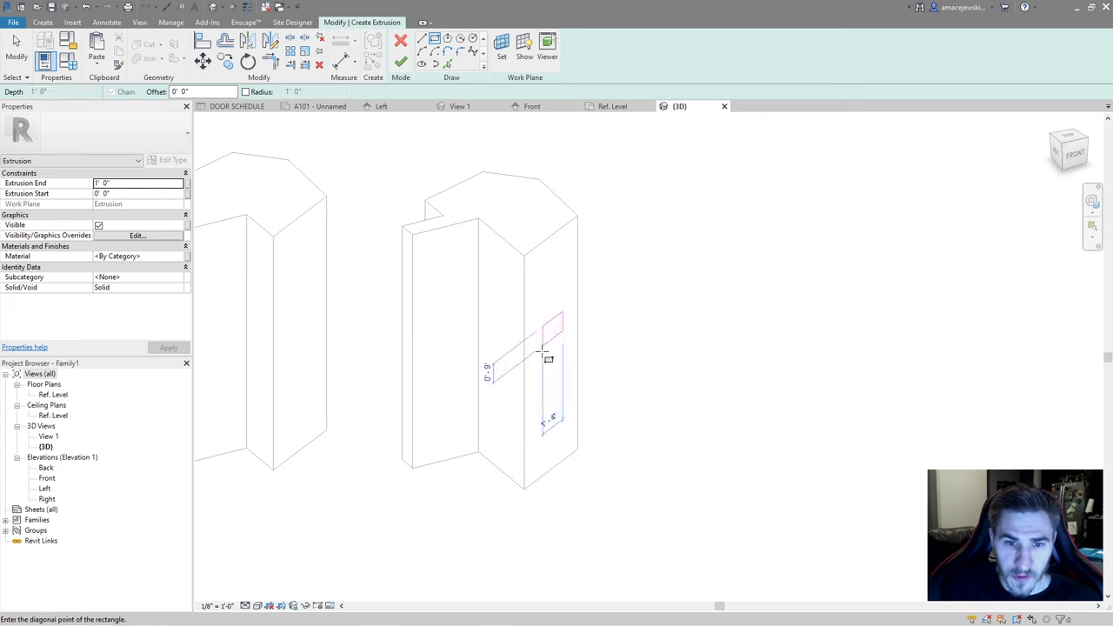
click(549, 396)
scroll(548, 383, down, 4)
click(401, 61)
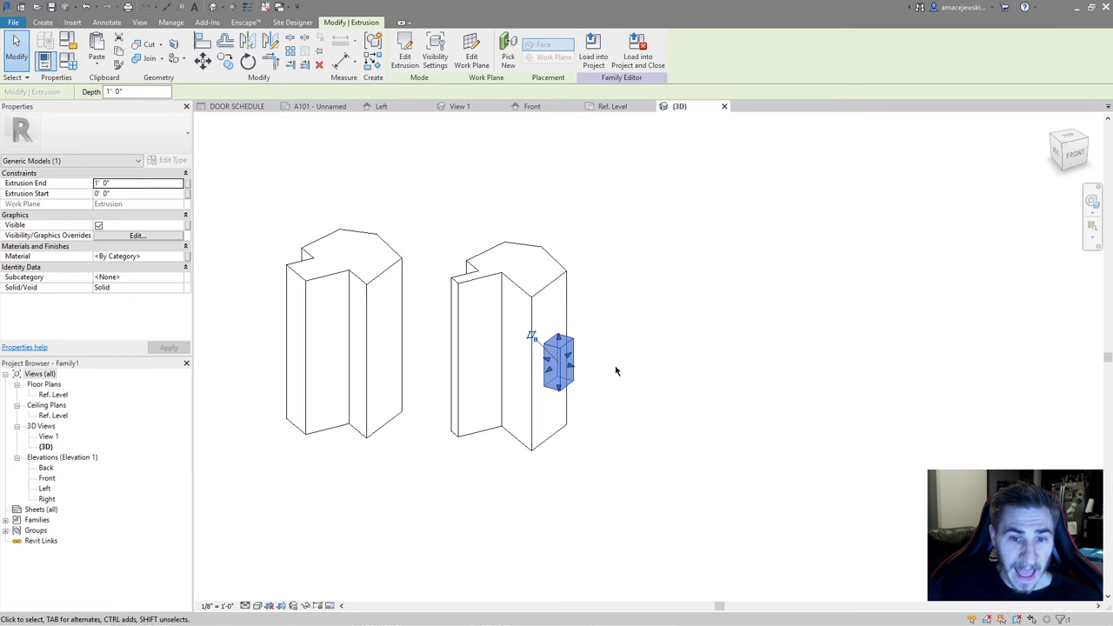
Drag the box's handle to lengthen it into a beam beyond the right column, then orbit to inspect
drag(572, 372, 420, 329)
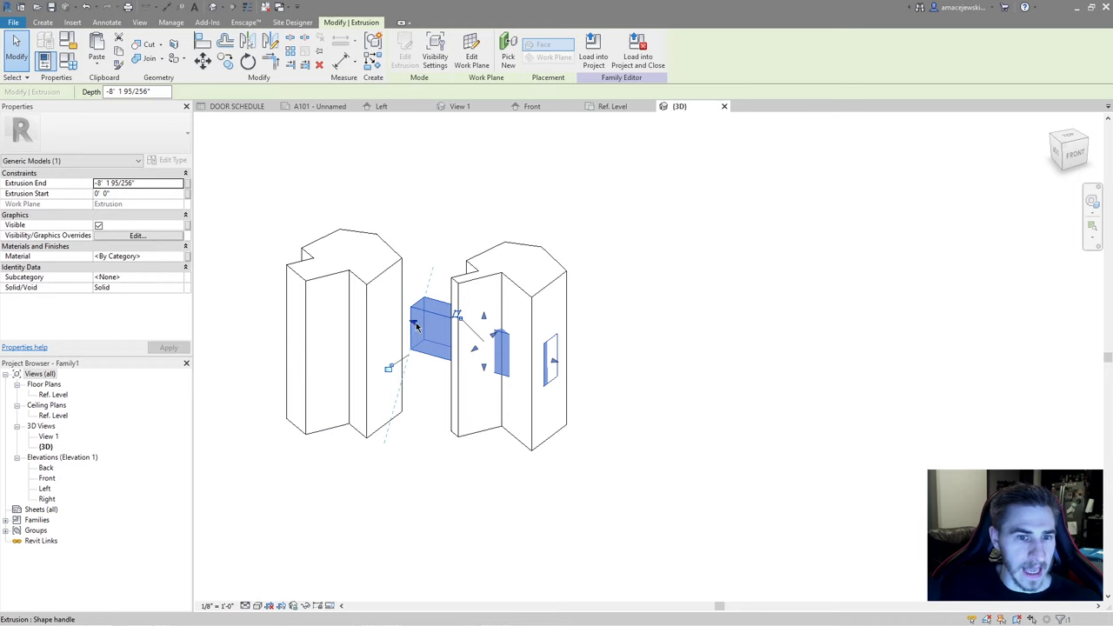
drag(522, 374, 780, 409)
click(750, 485)
shift+middle_drag(751, 485, 504, 319)
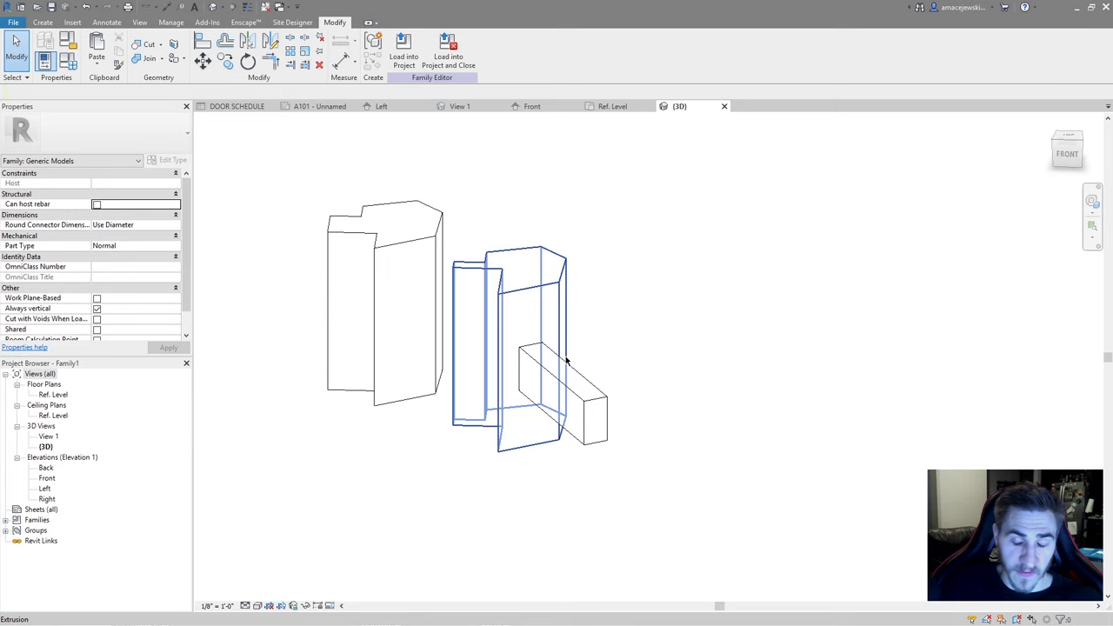
shift+middle_drag(536, 383, 599, 386)
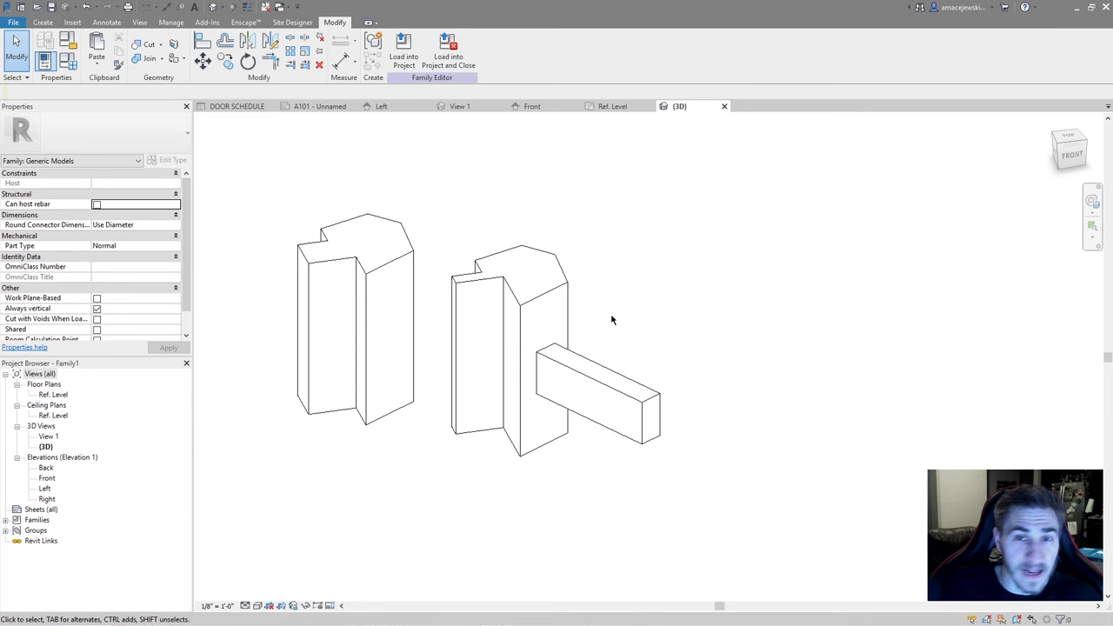
click(622, 409)
click(557, 561)
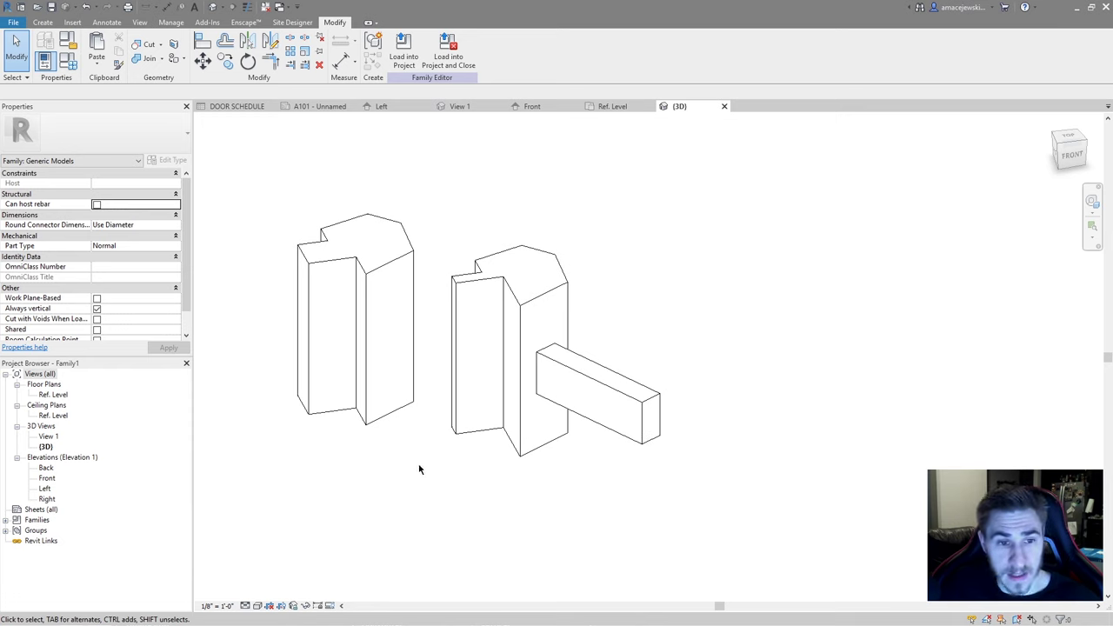
shift+middle_drag(419, 469, 639, 438)
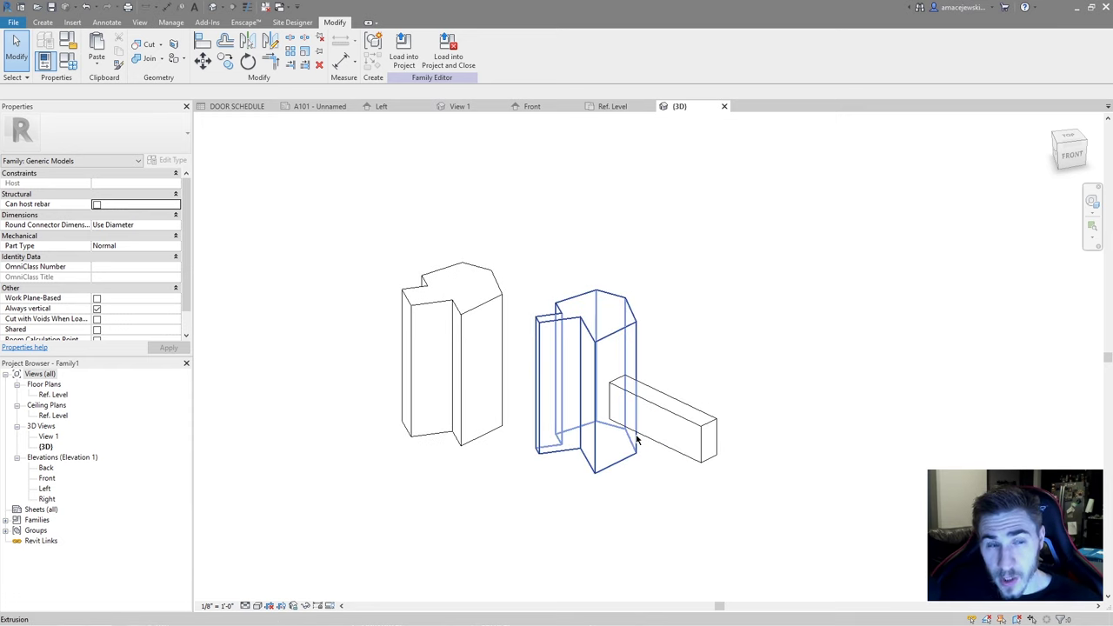
click(504, 365)
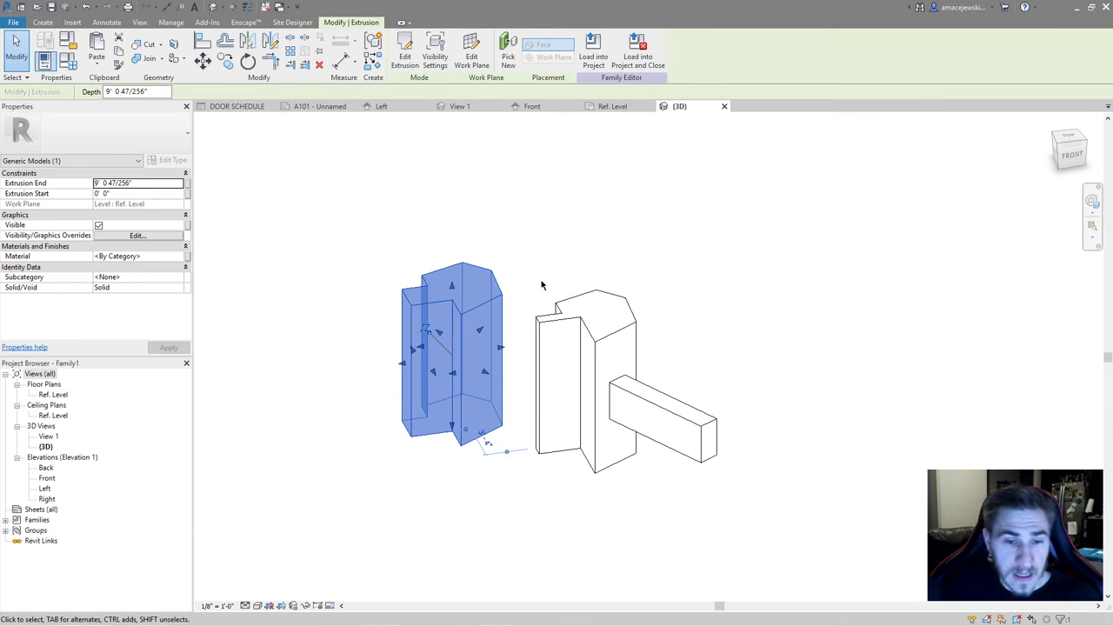
click(574, 270)
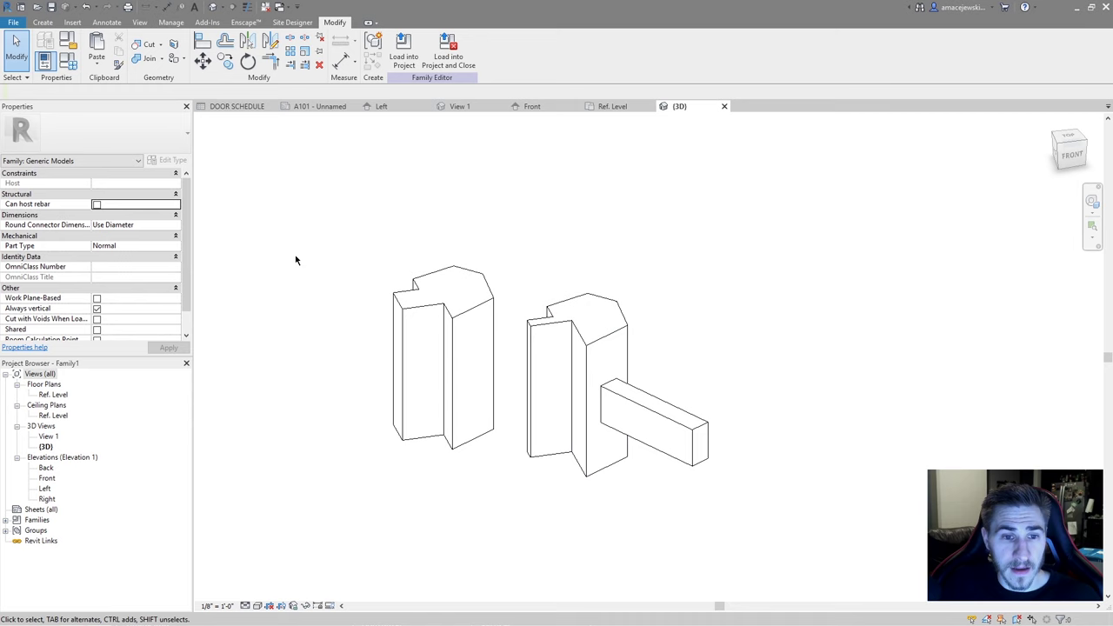
drag(378, 199, 821, 521)
key(Escape)
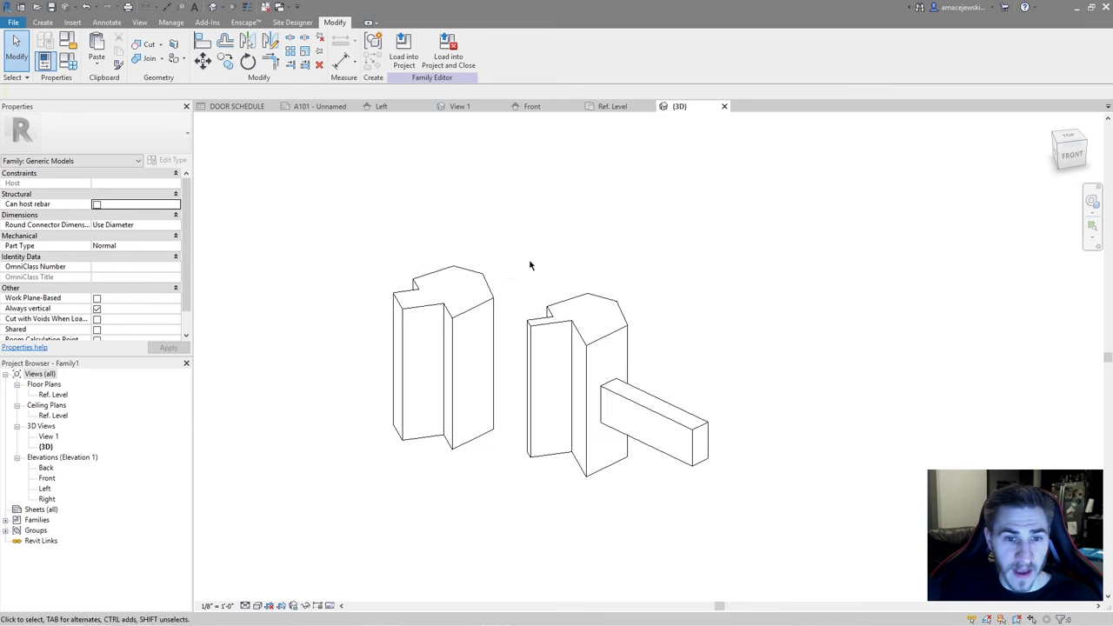
Change the family category from Generic Models to Furniture in Family Category and Parameters
click(69, 49)
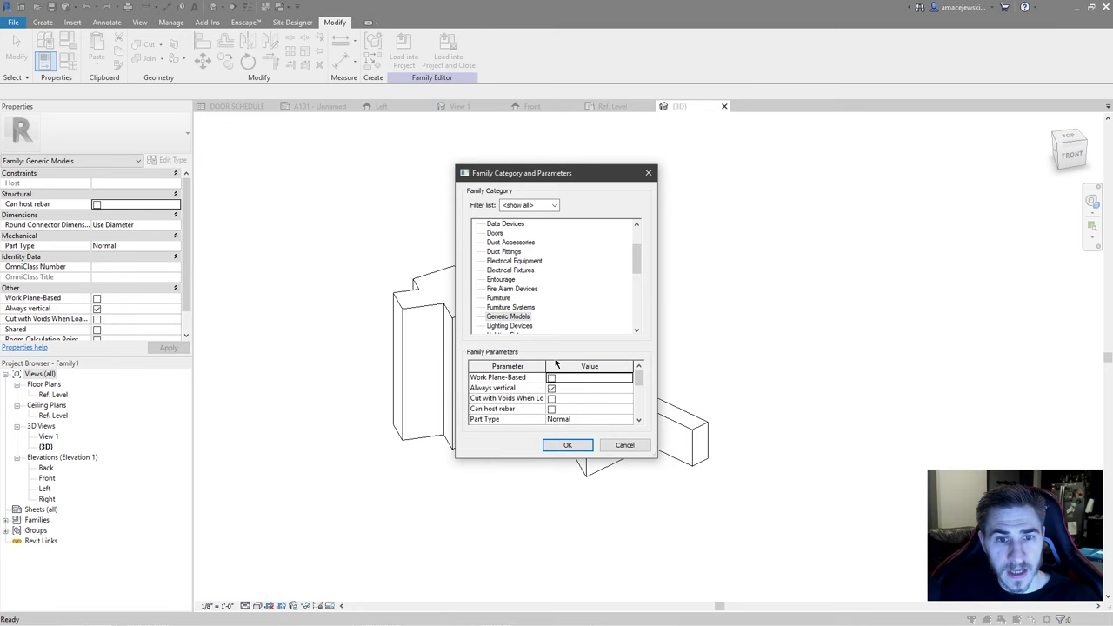
scroll(521, 268, down, 6)
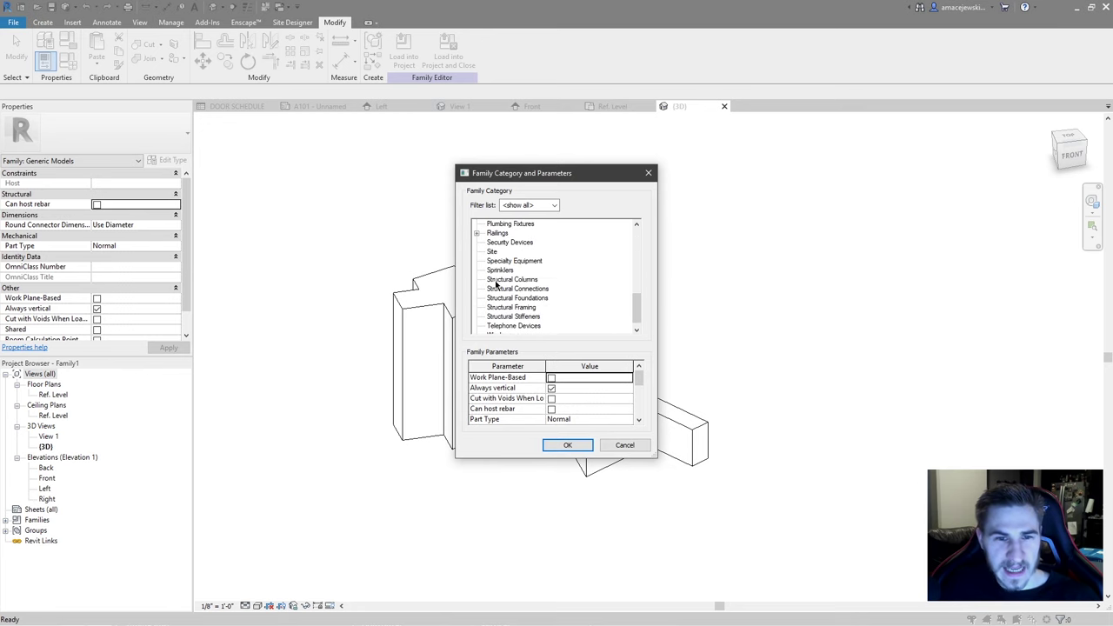
scroll(500, 298, up, 8)
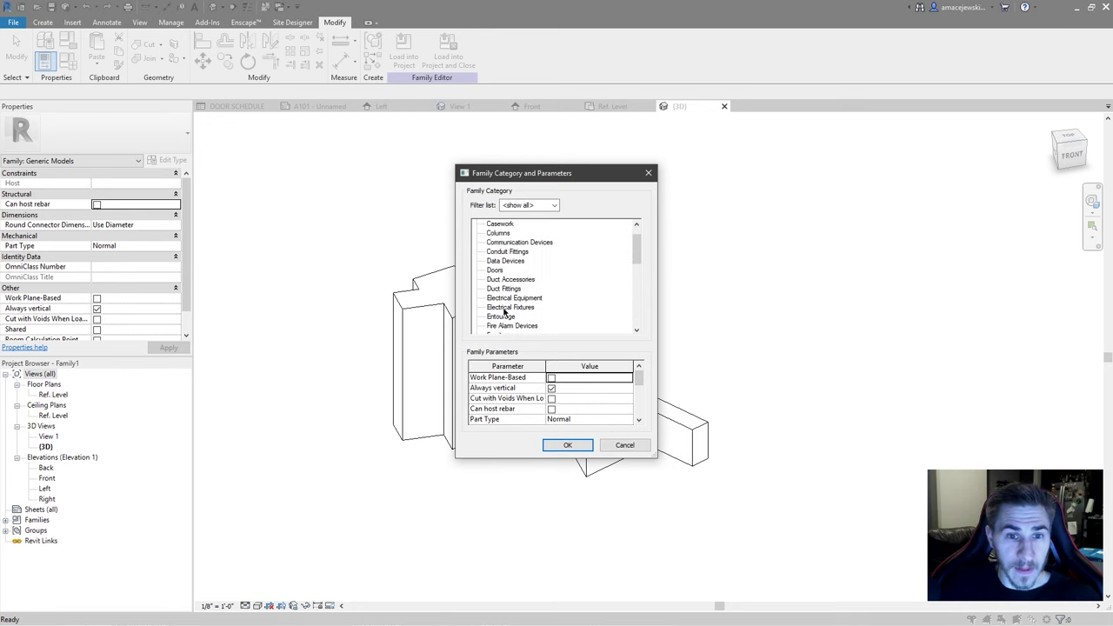
scroll(564, 303, down, 4)
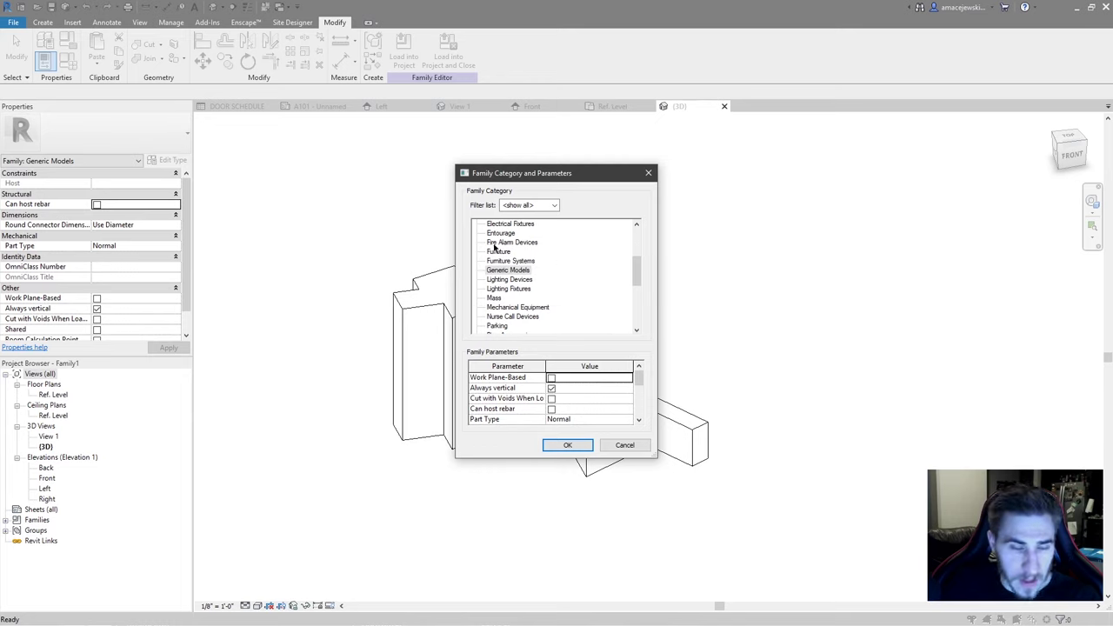
click(499, 252)
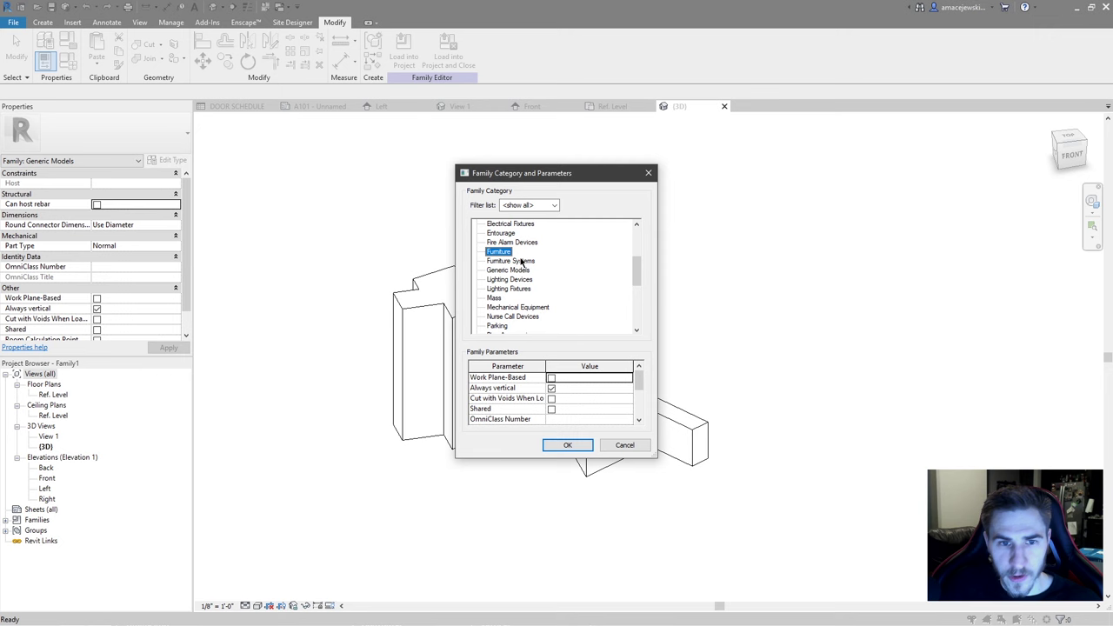
click(566, 445)
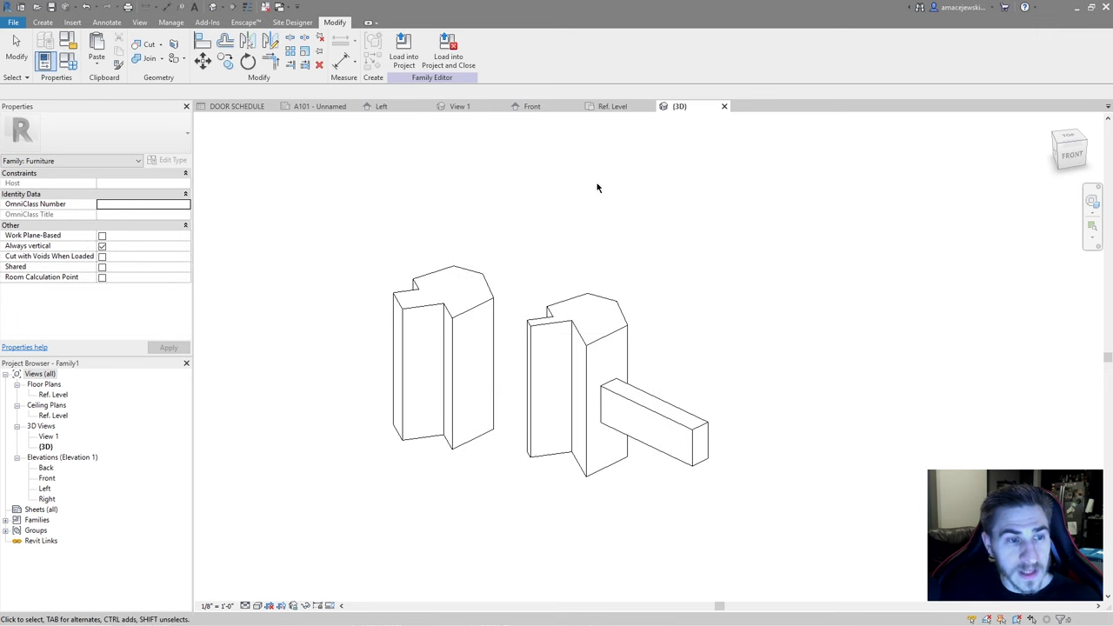